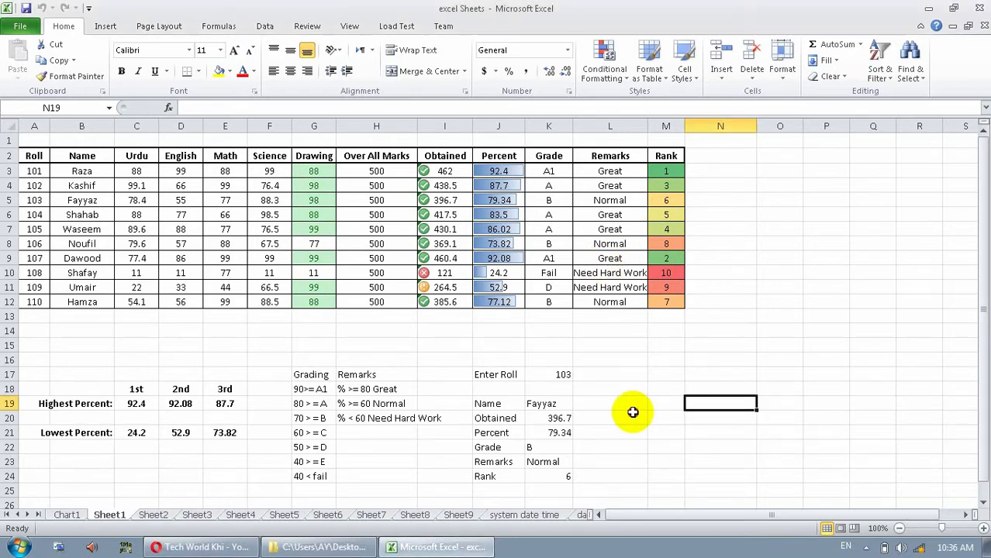
Browse through the workbook's sheets and open the June attendance sheet on Sheet7
click(350, 28)
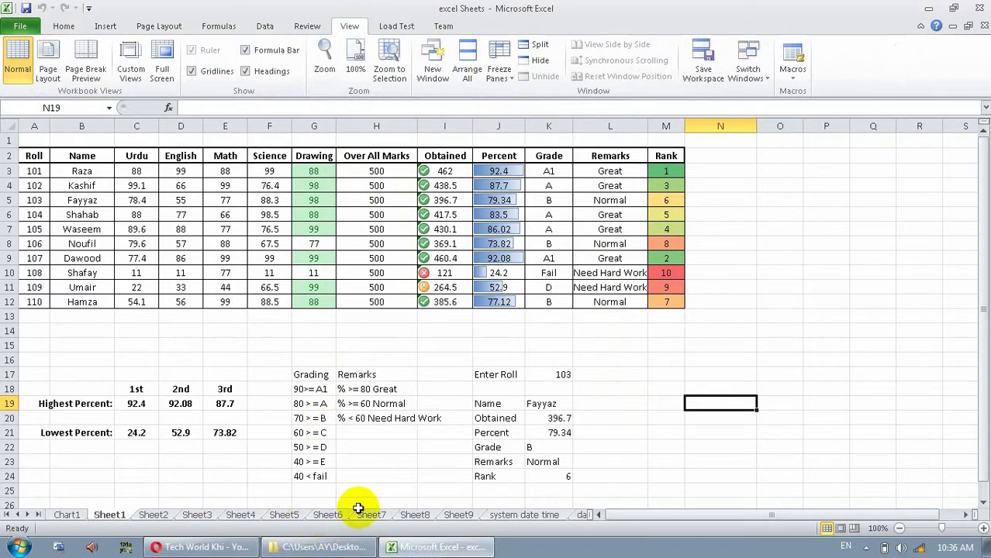
click(328, 515)
click(285, 520)
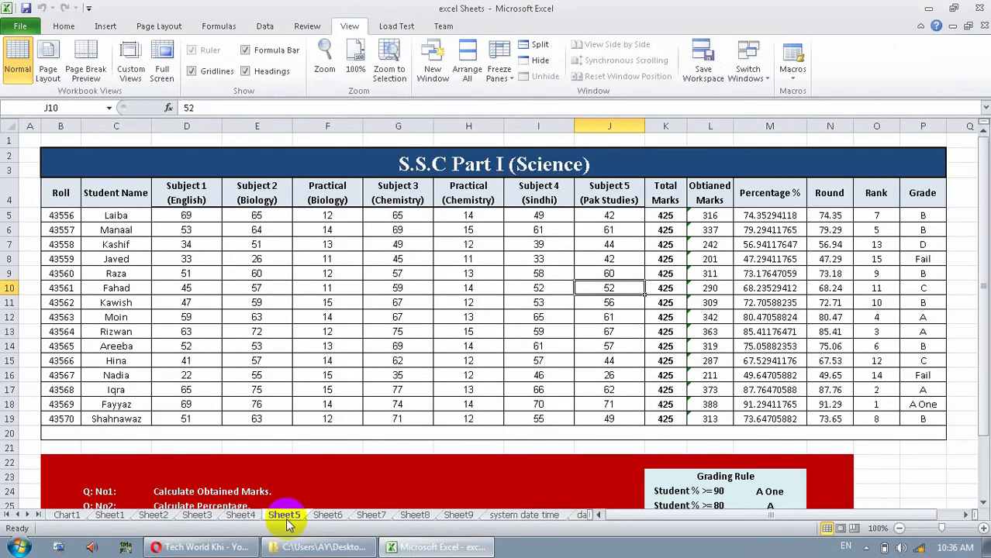
click(246, 518)
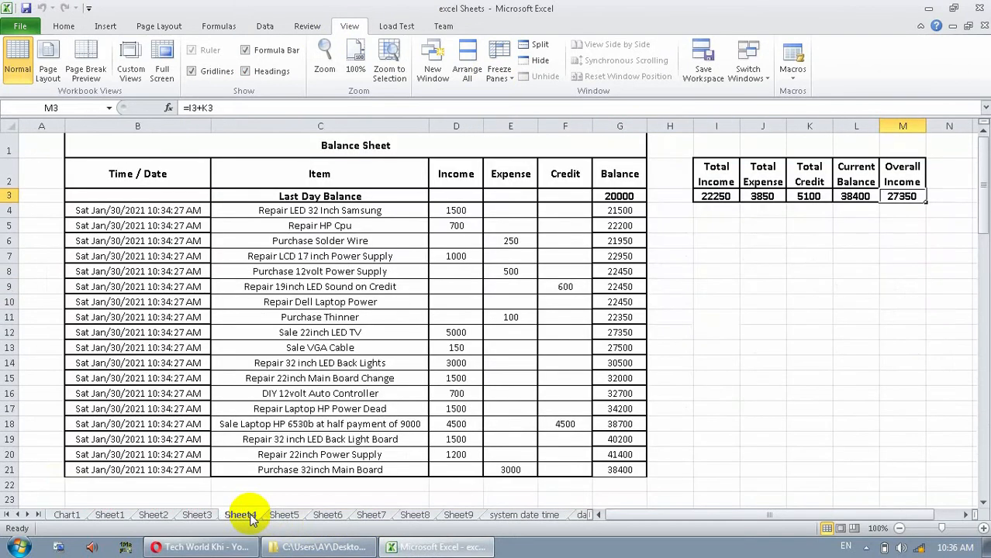
click(196, 516)
click(153, 516)
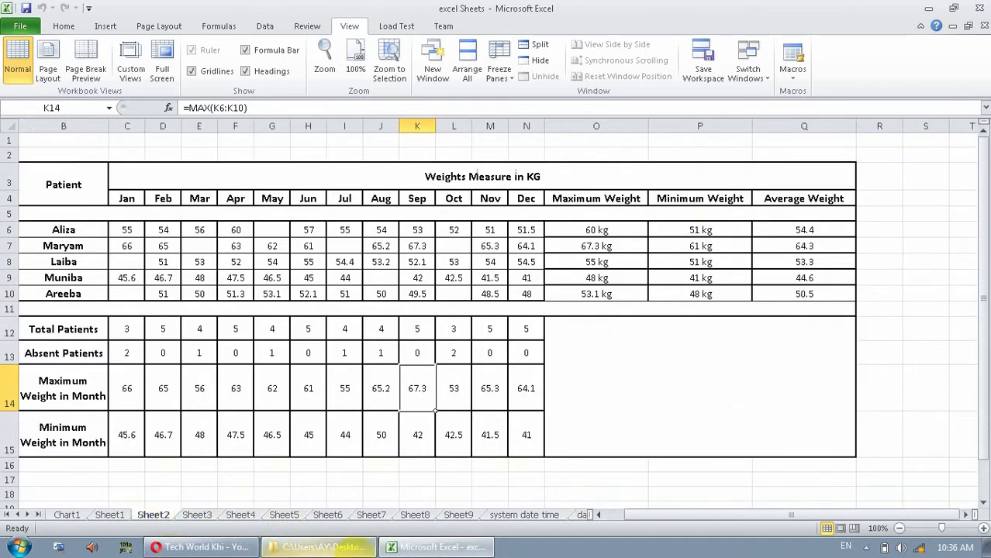
click(377, 518)
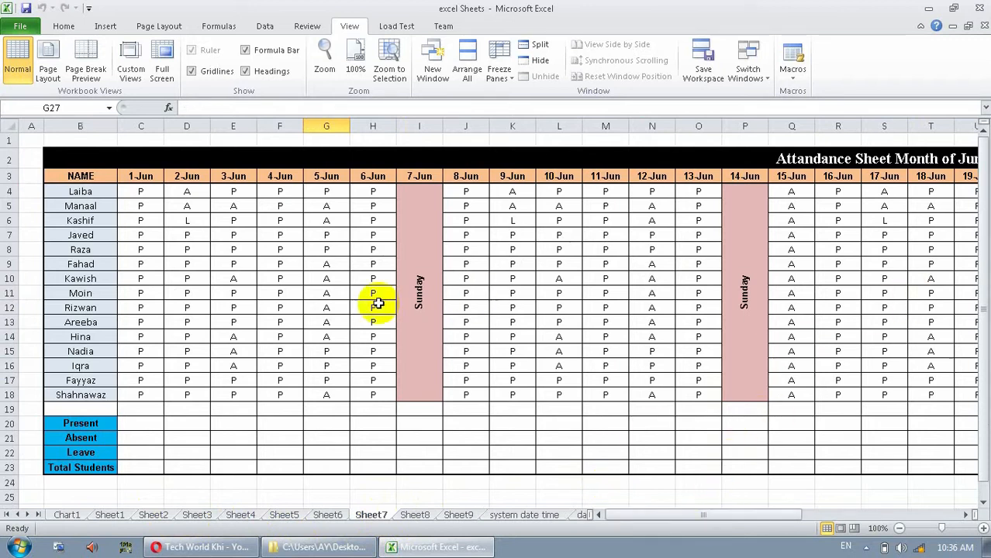
Examine the June attendance sheet across its date columns and down to its summary rows, returning to its start
drag(806, 513, 845, 513)
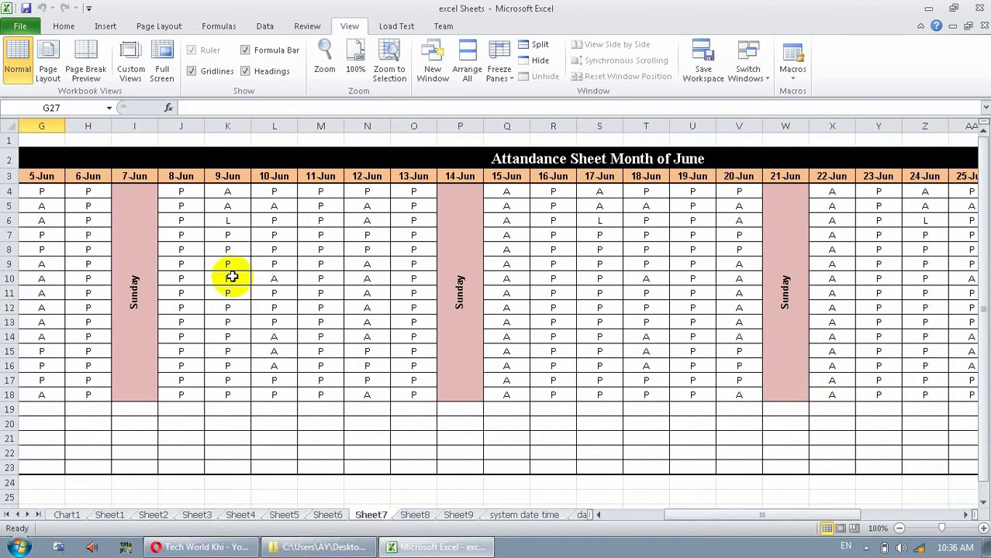
drag(983, 213, 990, 228)
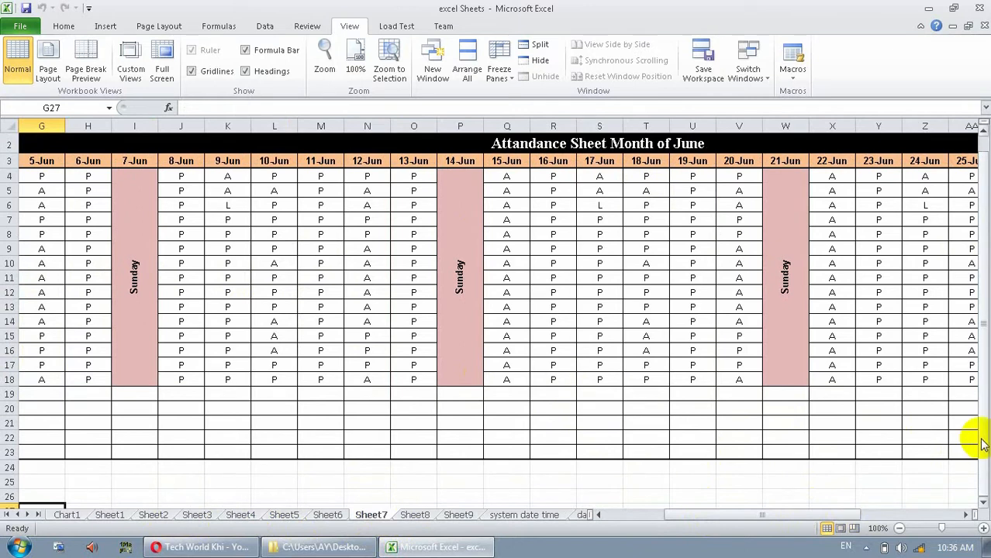
click(982, 502)
click(982, 501)
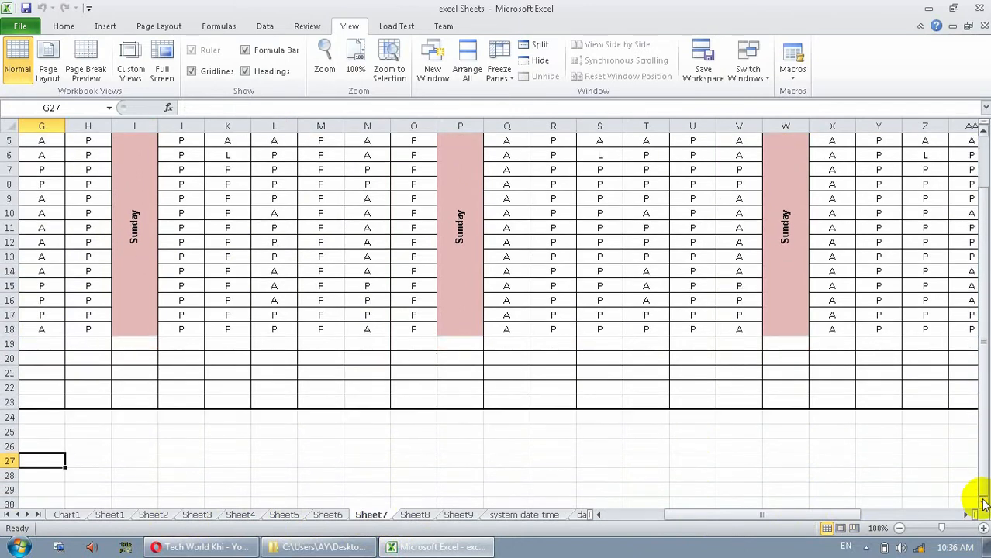
click(723, 220)
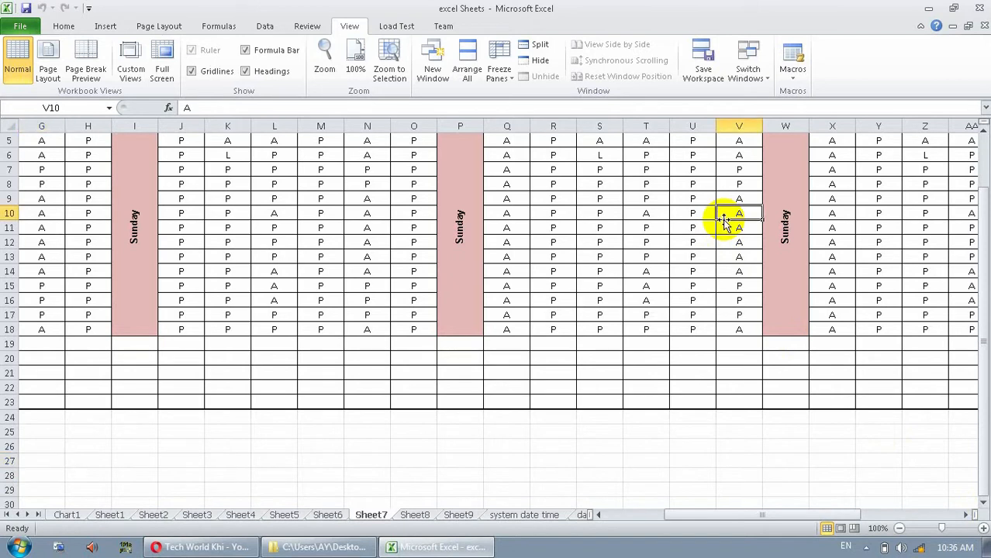
drag(980, 306, 970, 242)
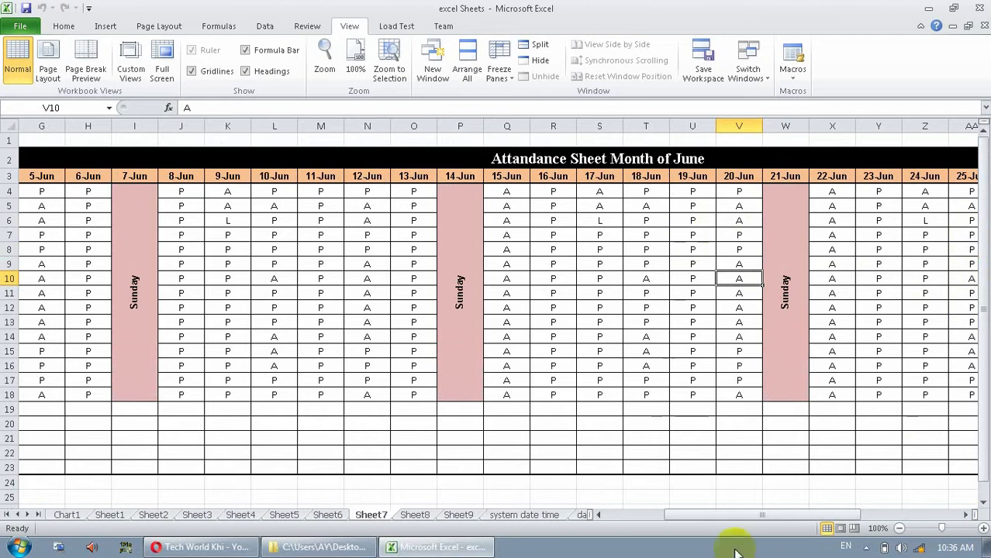
drag(762, 513, 558, 533)
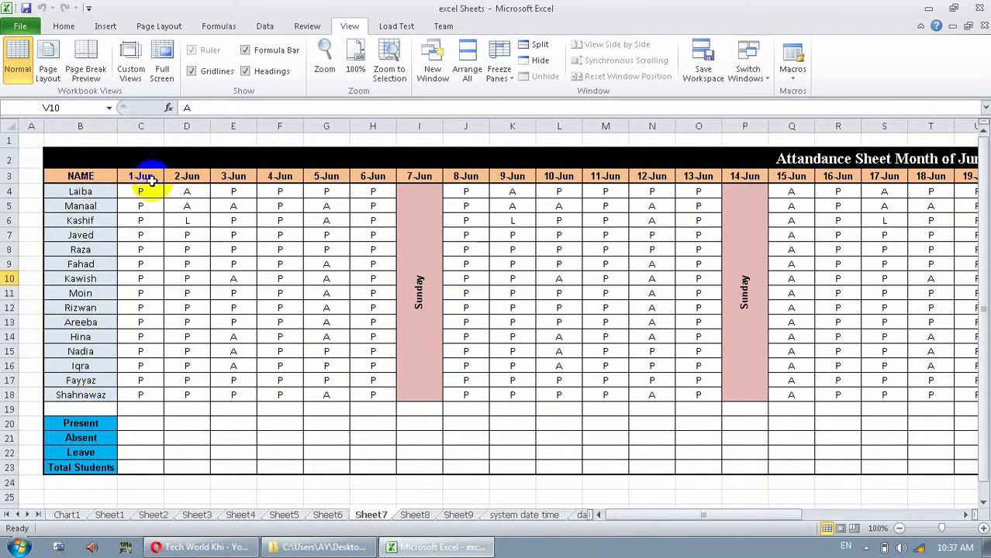
click(216, 262)
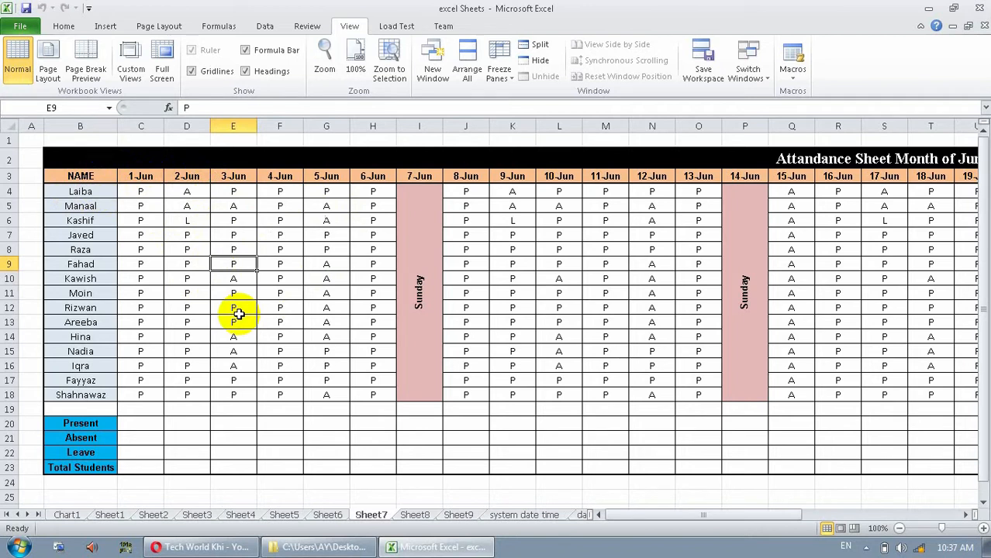
click(177, 222)
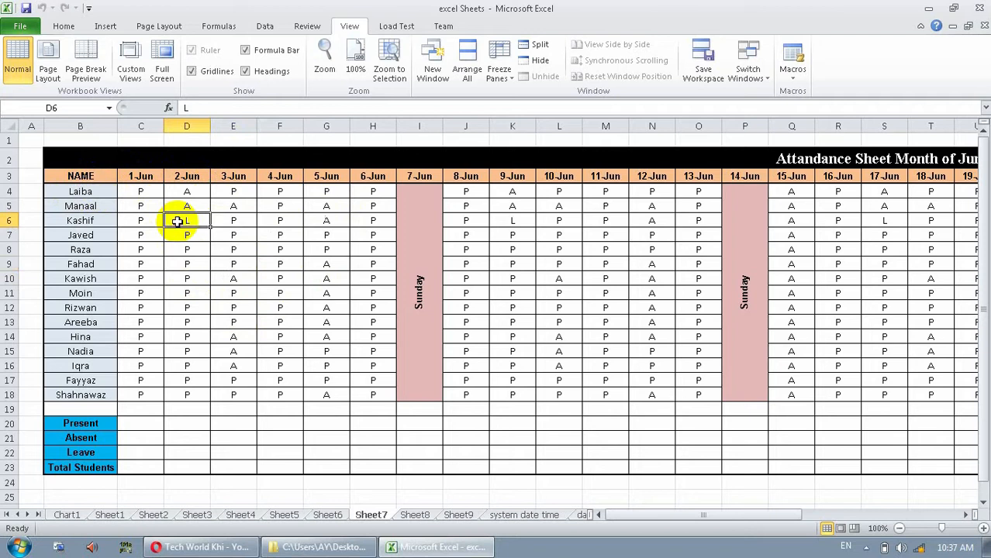
click(498, 75)
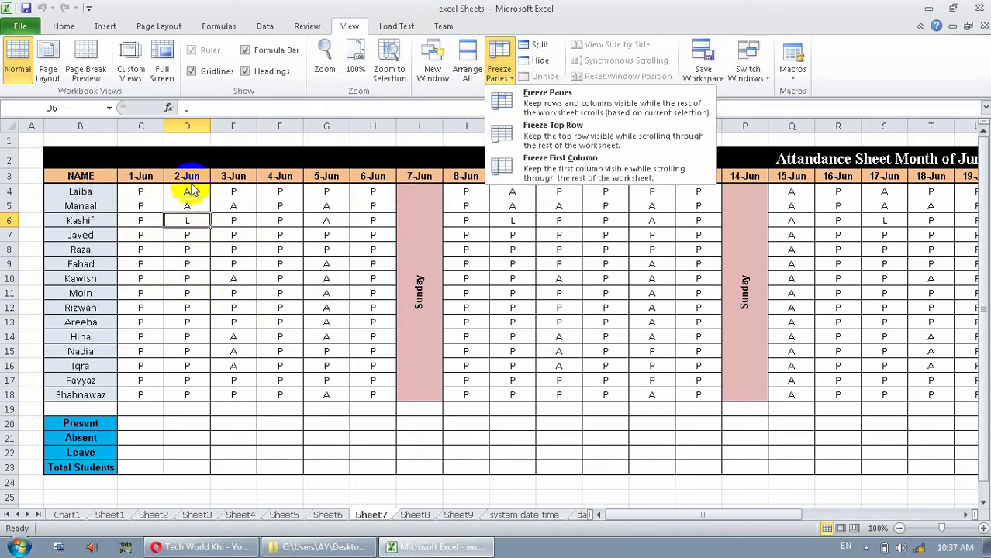
click(194, 207)
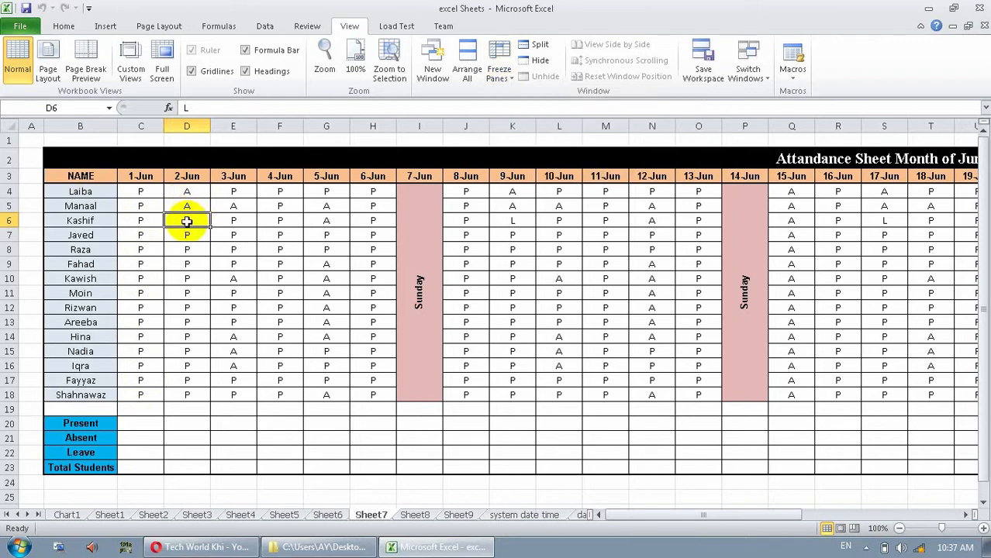
Freeze the panes at cell C4 to lock the title and date rows and the student name column
click(141, 195)
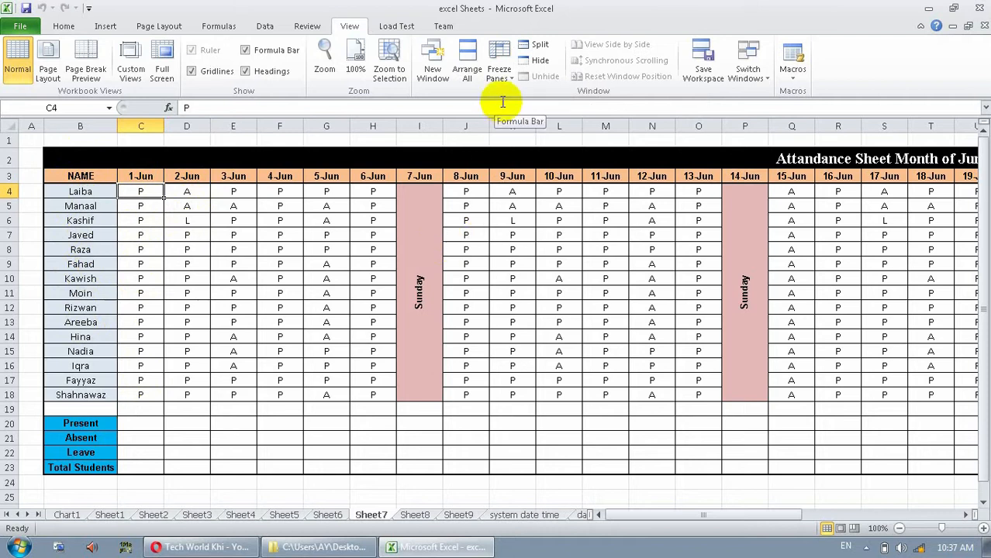
click(500, 78)
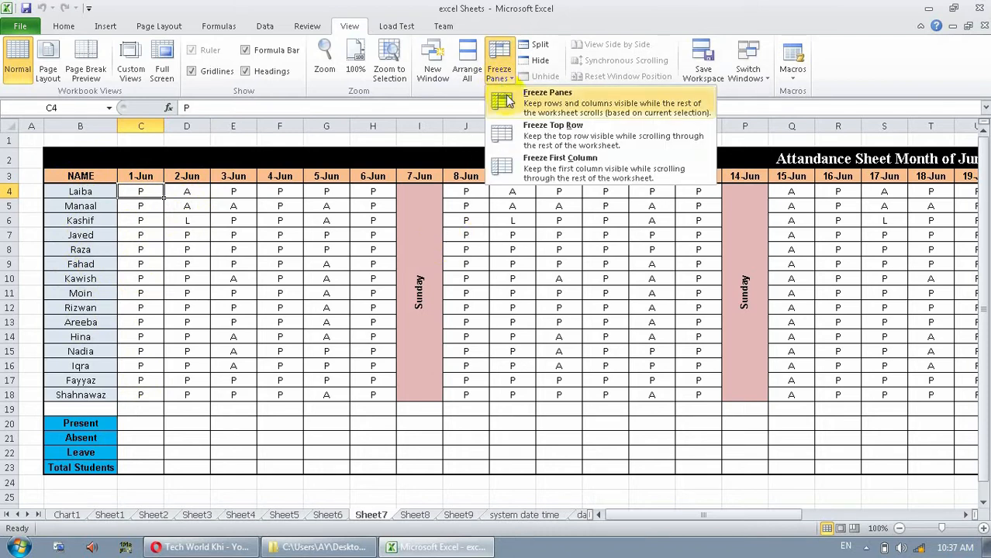
click(507, 97)
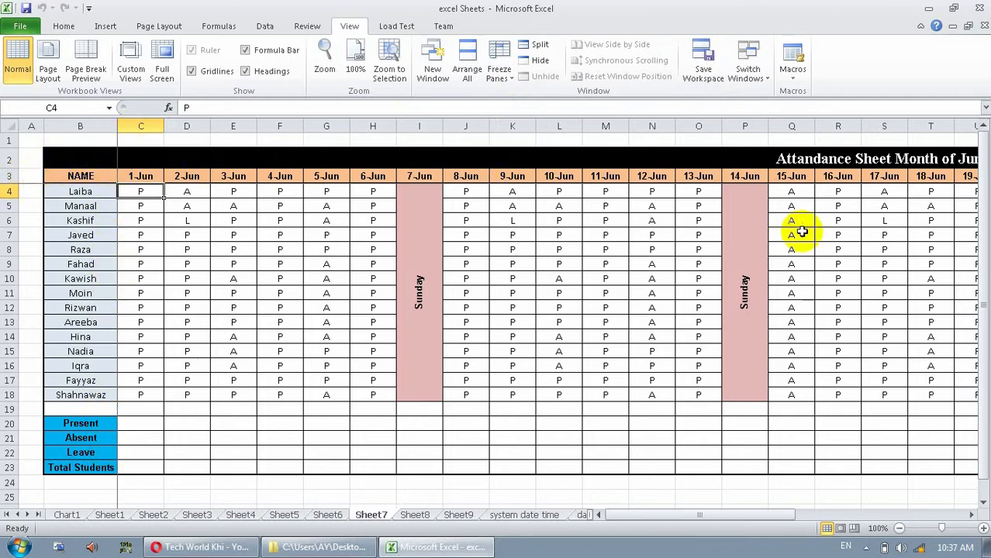
Check down and across the attendance sheet whether the date headings and student names stay in view
drag(982, 234, 982, 295)
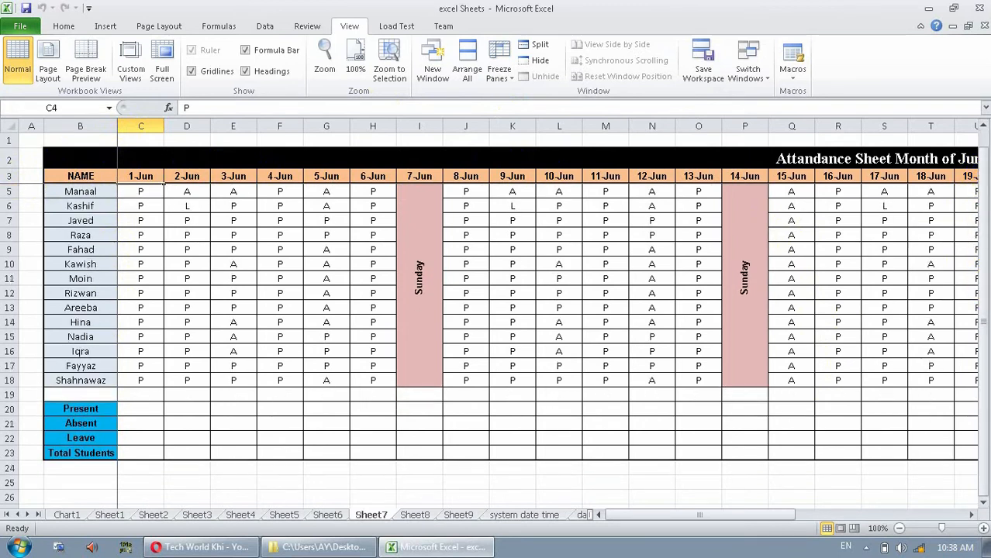
click(982, 506)
click(982, 506)
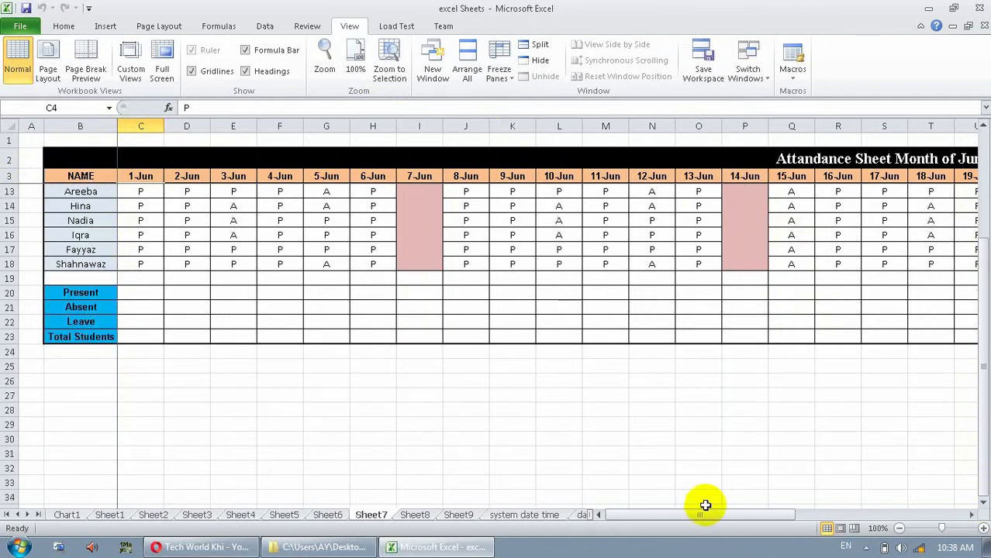
drag(695, 515, 721, 495)
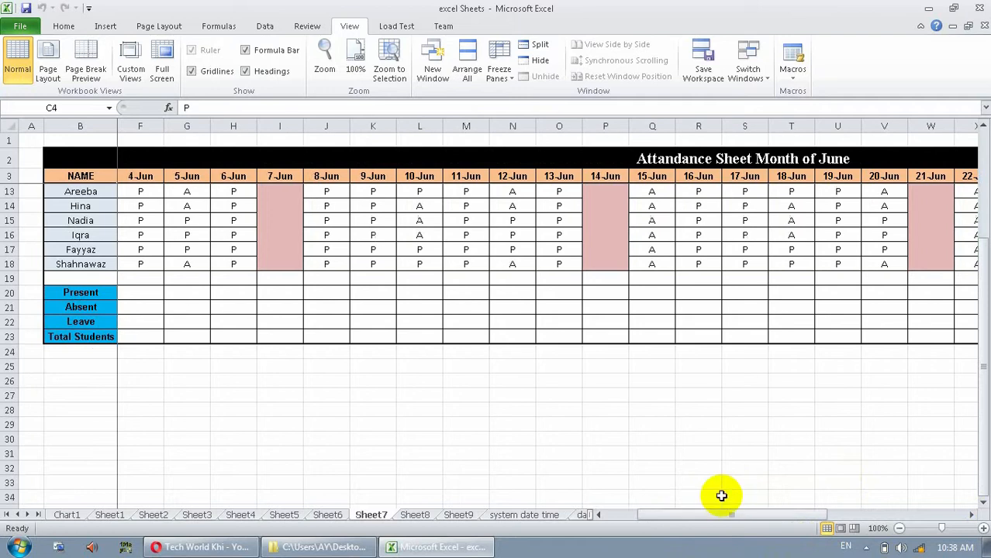
drag(975, 281, 967, 178)
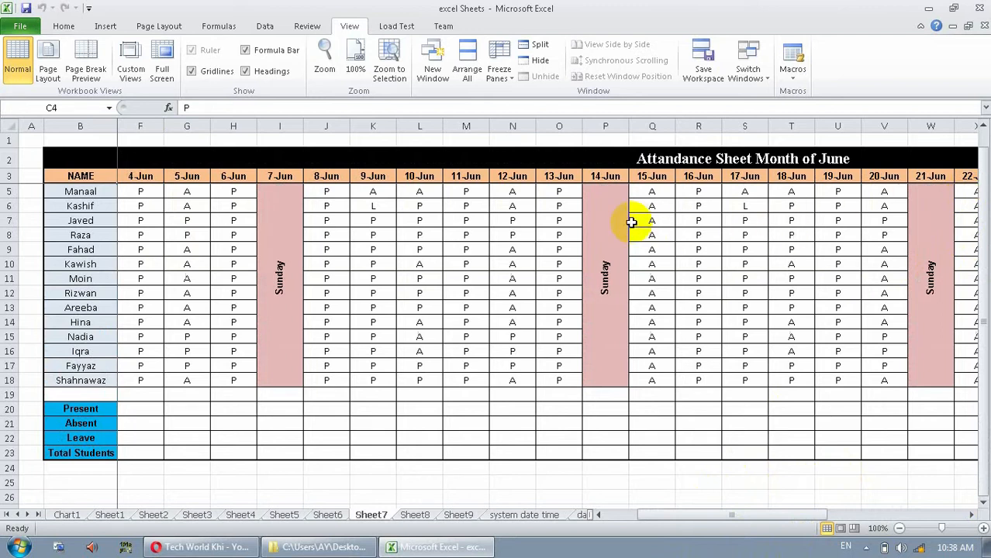
click(455, 293)
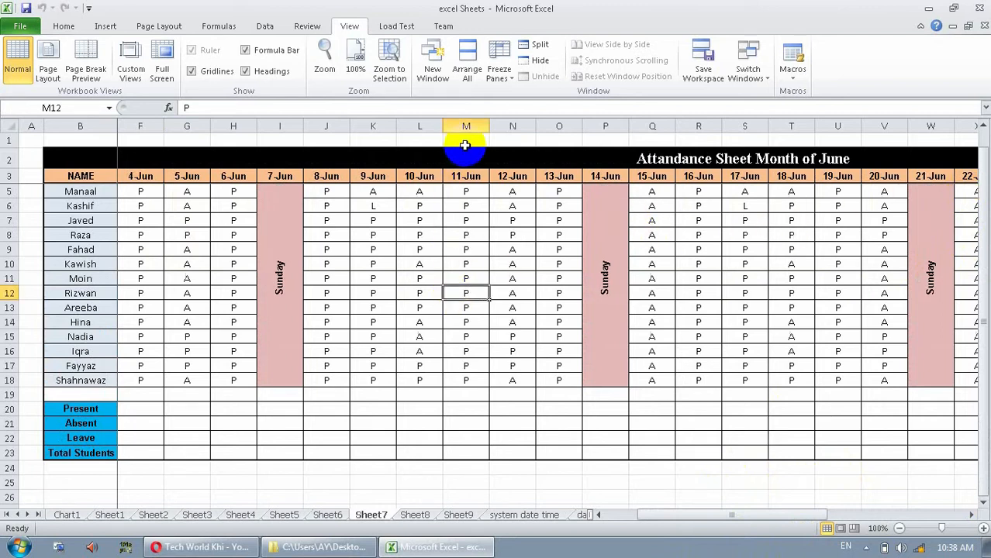
Unfreeze the panes on the attendance sheet
click(493, 82)
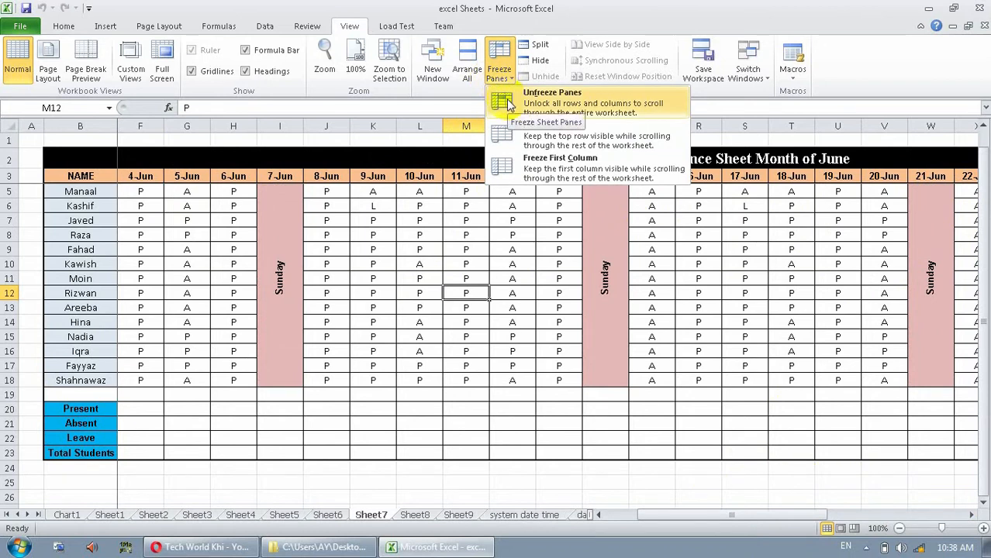
click(509, 105)
click(293, 288)
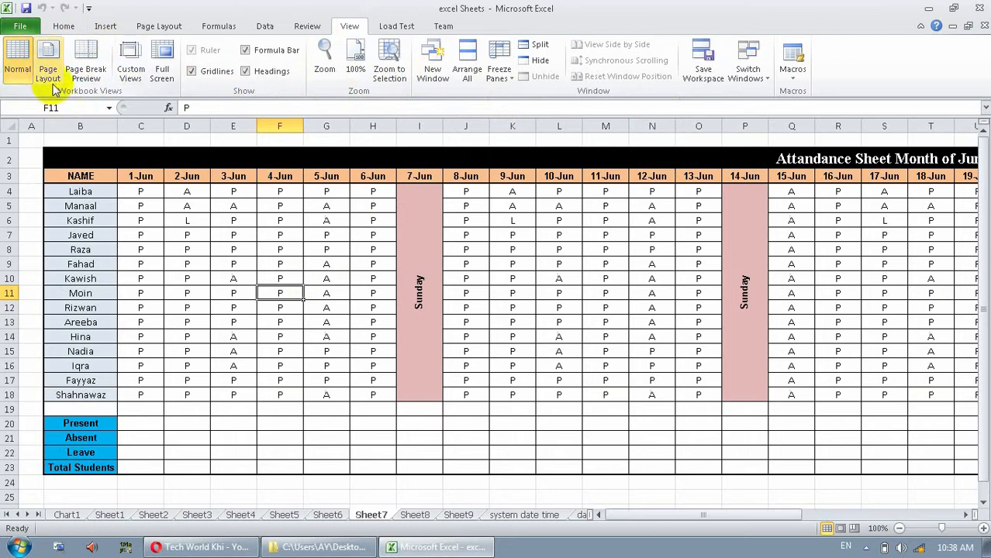
click(121, 289)
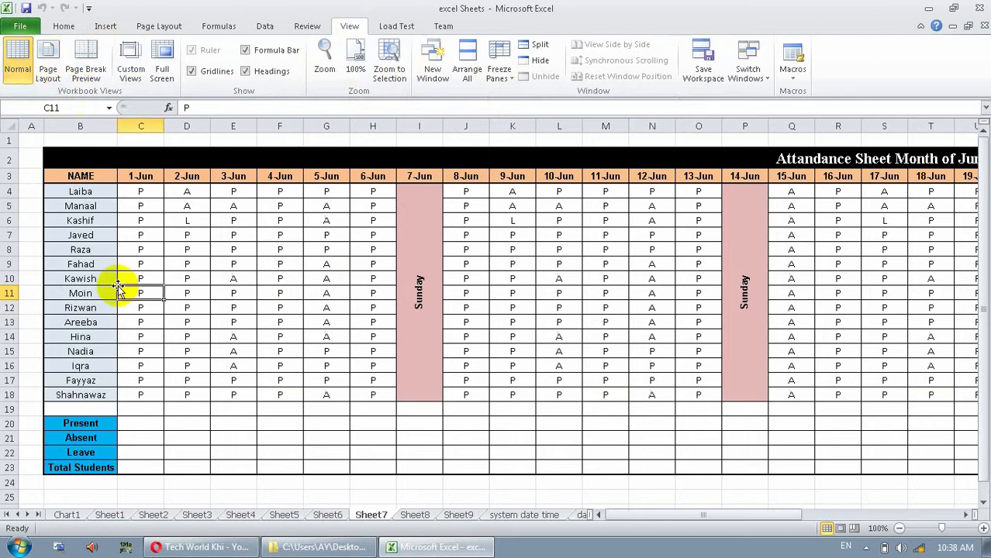
Show the attendance sheet in Page Layout view and reduce the zoom to 40% to display its pages side by side
click(50, 83)
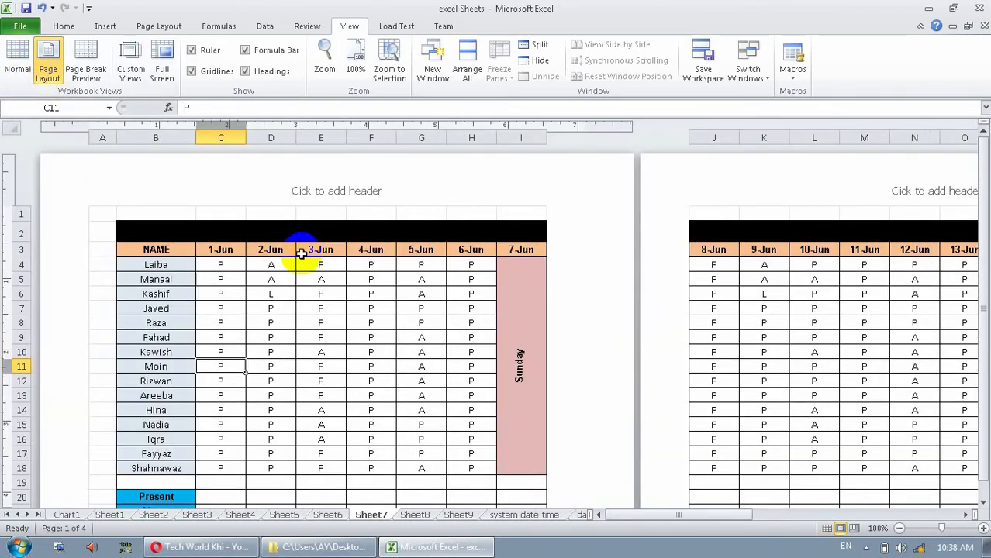
drag(983, 195, 986, 256)
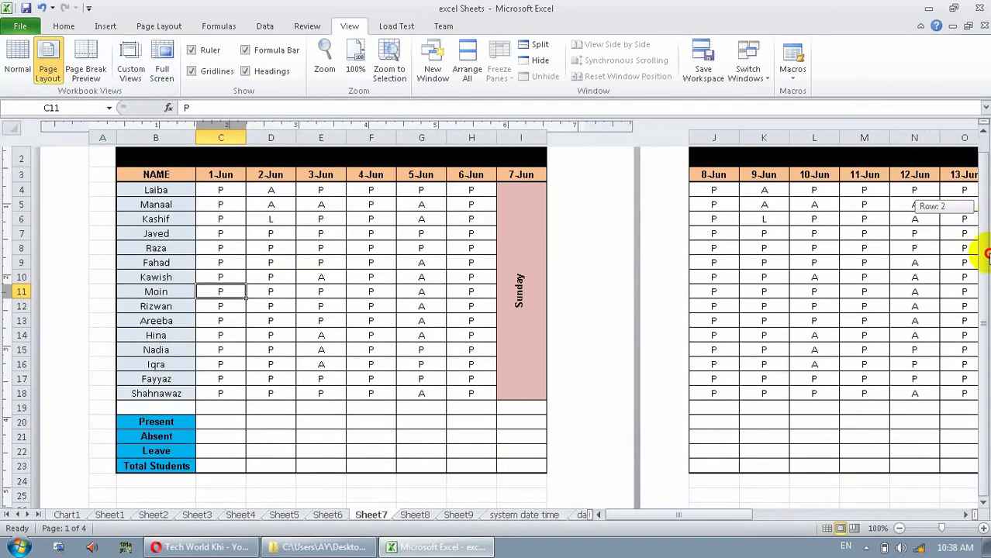
click(901, 529)
click(901, 528)
click(901, 529)
click(900, 528)
click(901, 529)
click(900, 528)
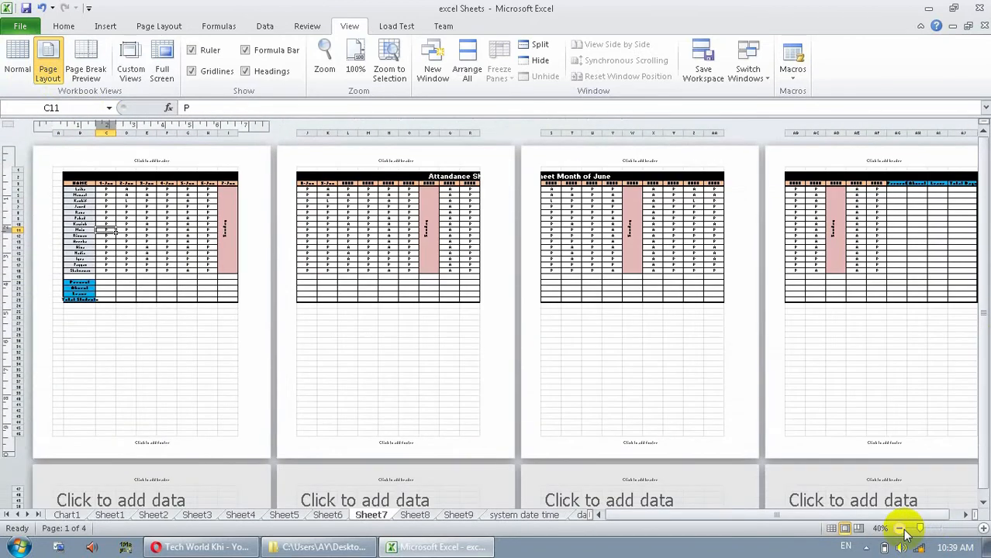
click(201, 346)
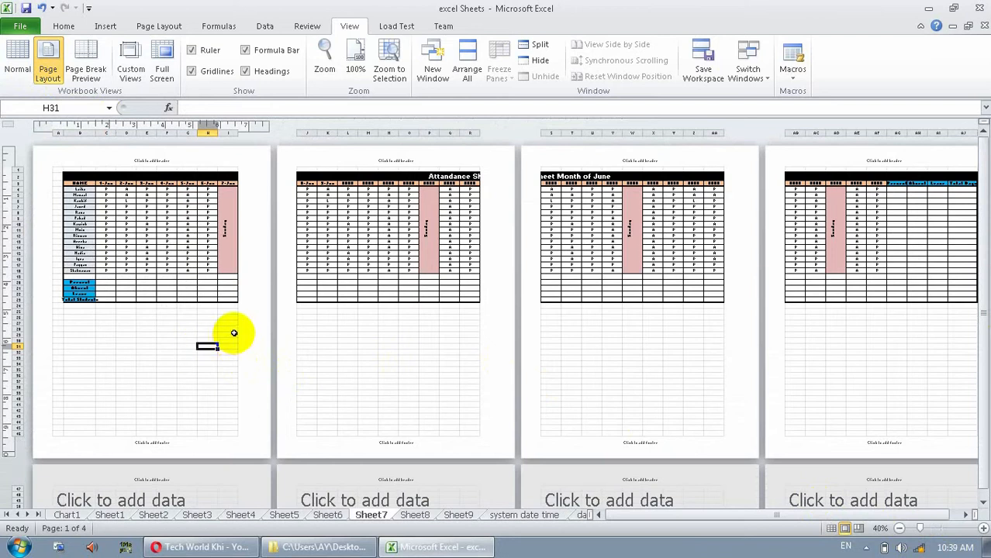
Set the attendance sheet's paper size to A4 and its margins to Narrow
click(162, 28)
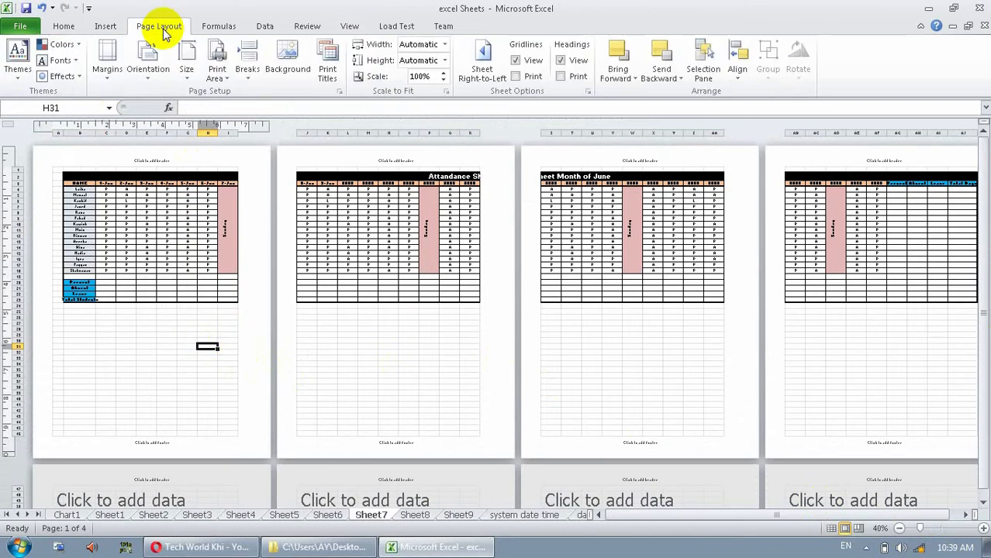
click(186, 59)
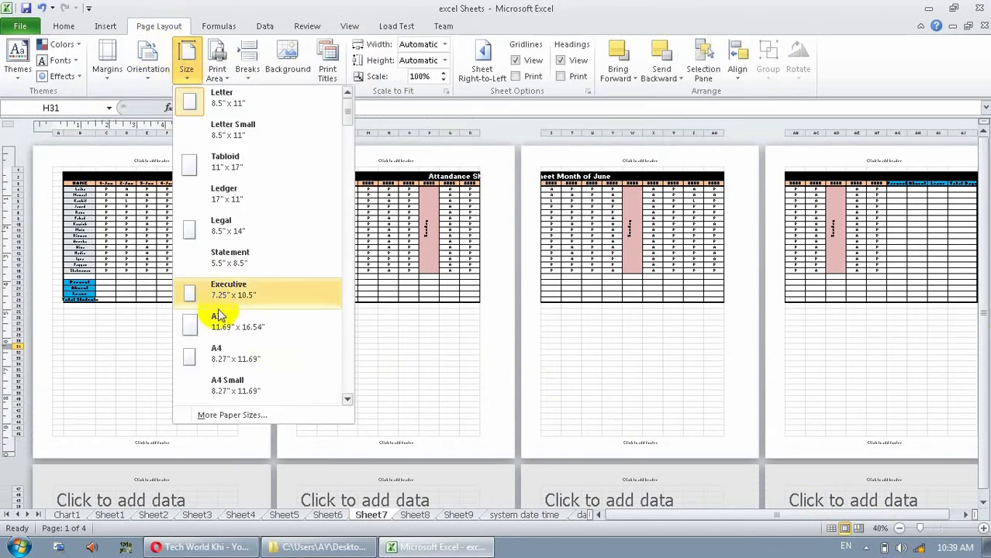
click(223, 350)
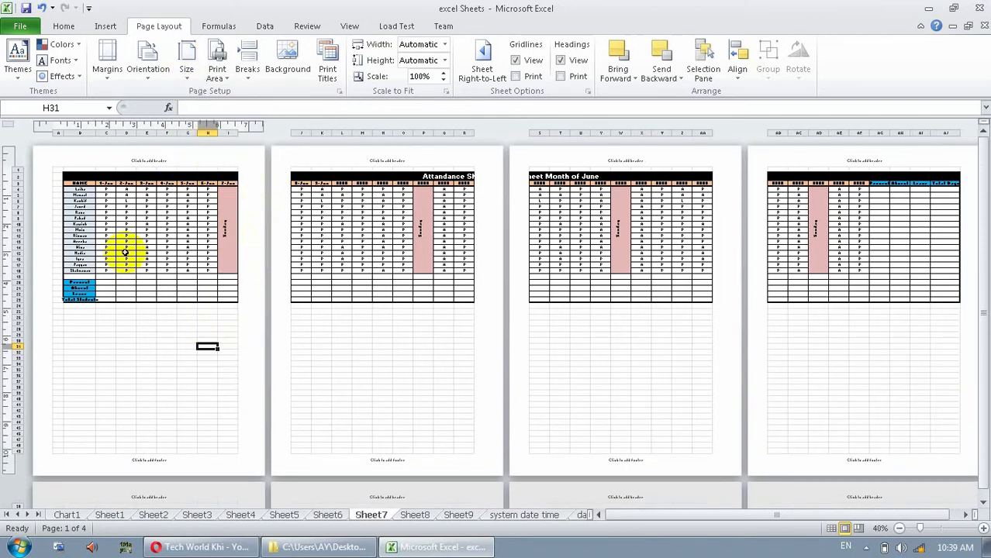
click(107, 64)
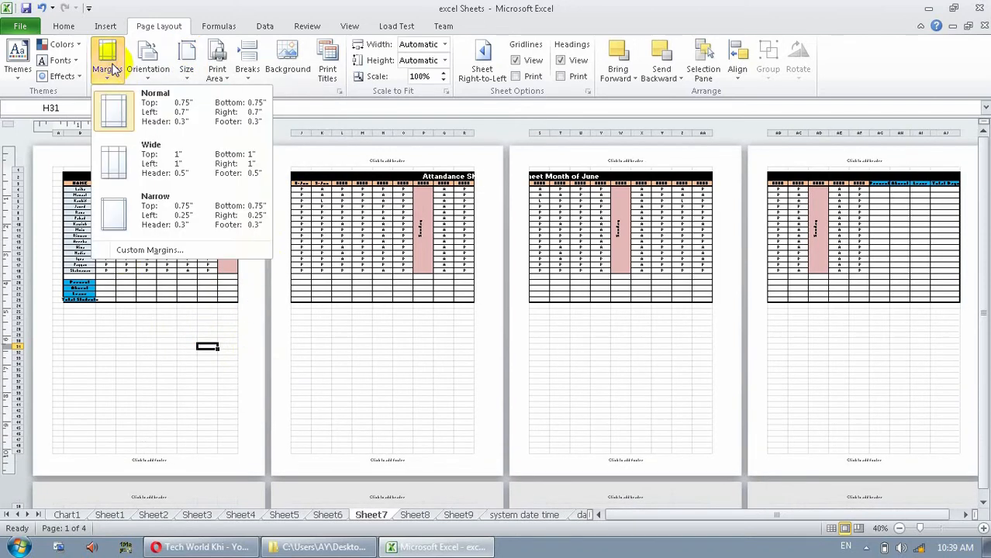
click(142, 199)
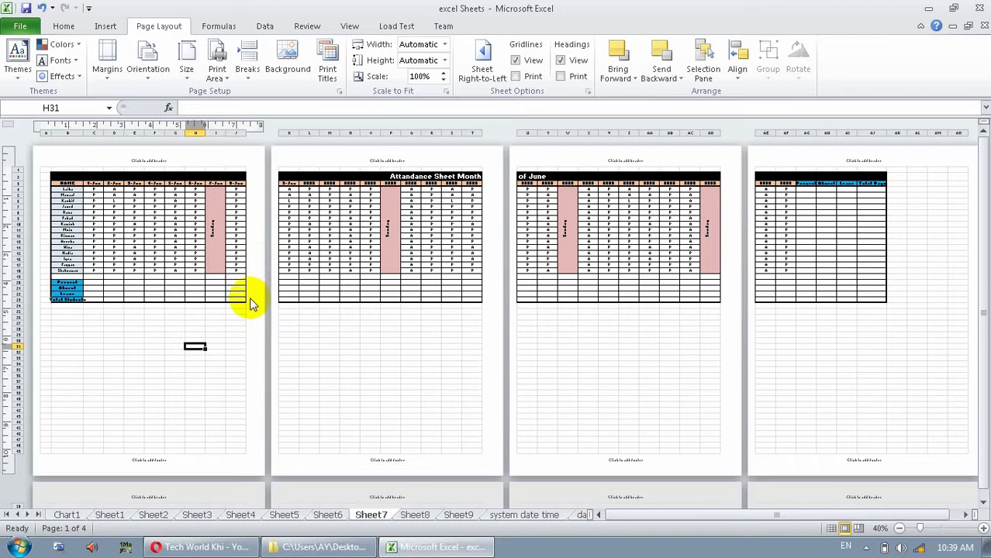
Set the attendance sheet's orientation to Landscape and compare its Normal view with its Page Layout view
click(154, 85)
click(164, 142)
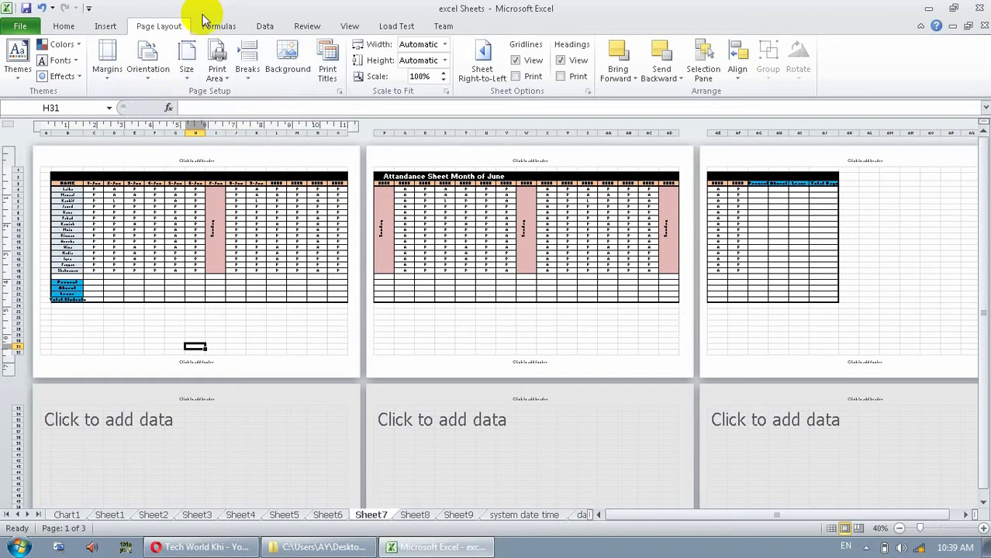
click(347, 25)
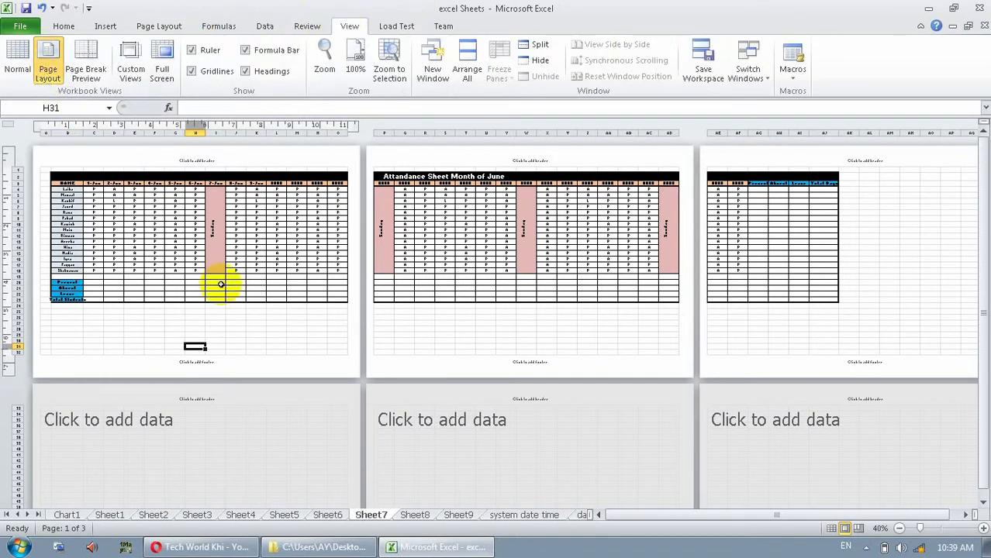
click(17, 56)
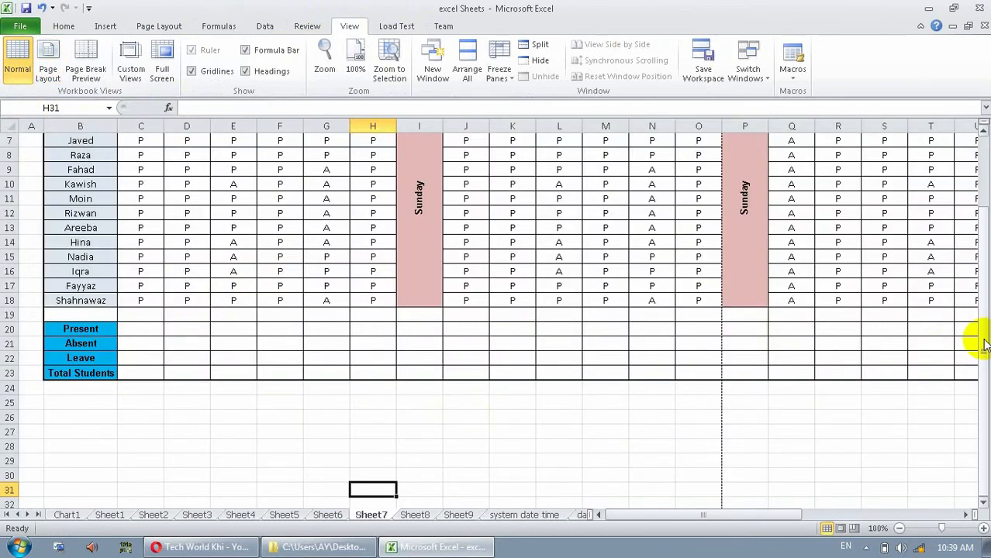
scroll(983, 345, up, 2)
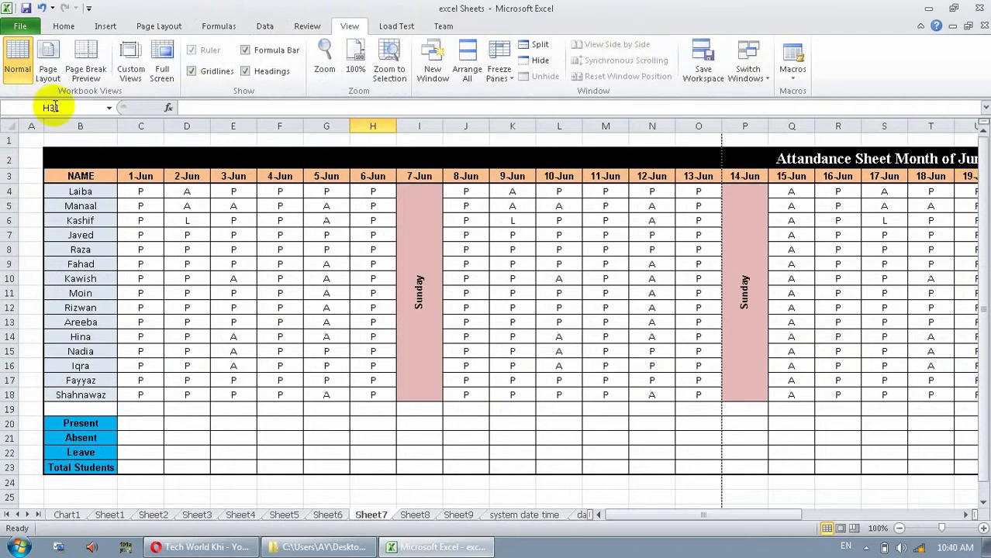
click(47, 73)
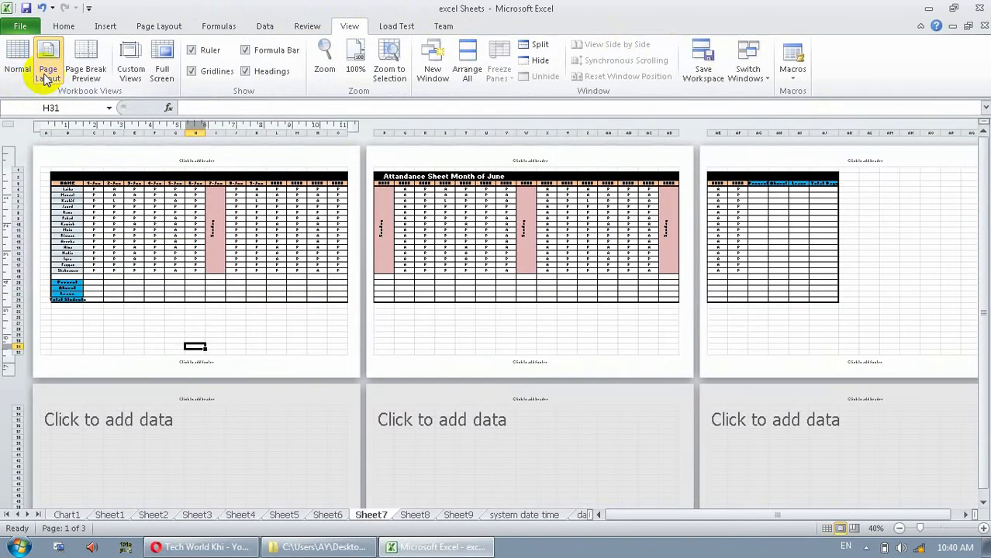
Add the centred header text "Tech World" to the attendance sheet's pages
click(184, 294)
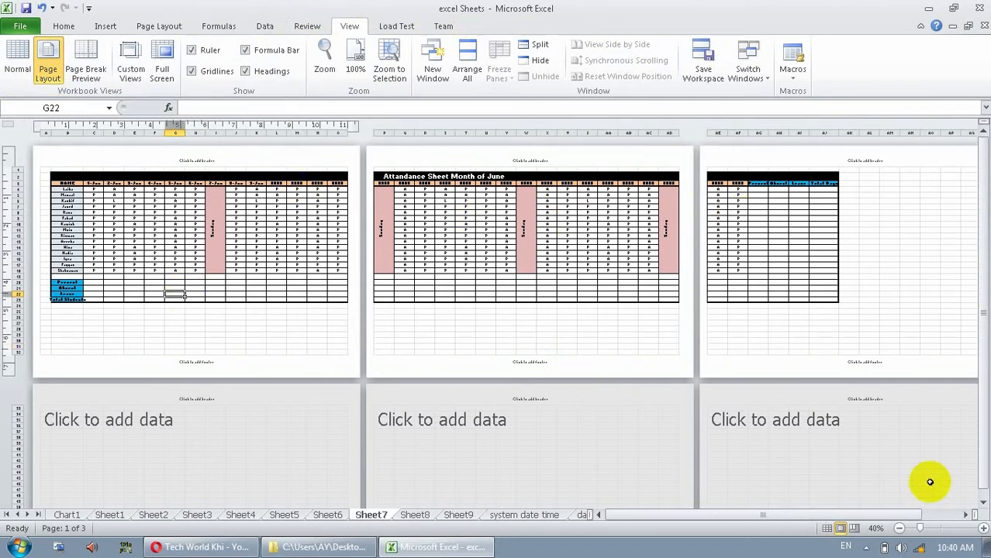
click(983, 528)
click(983, 528)
click(983, 528)
click(983, 528)
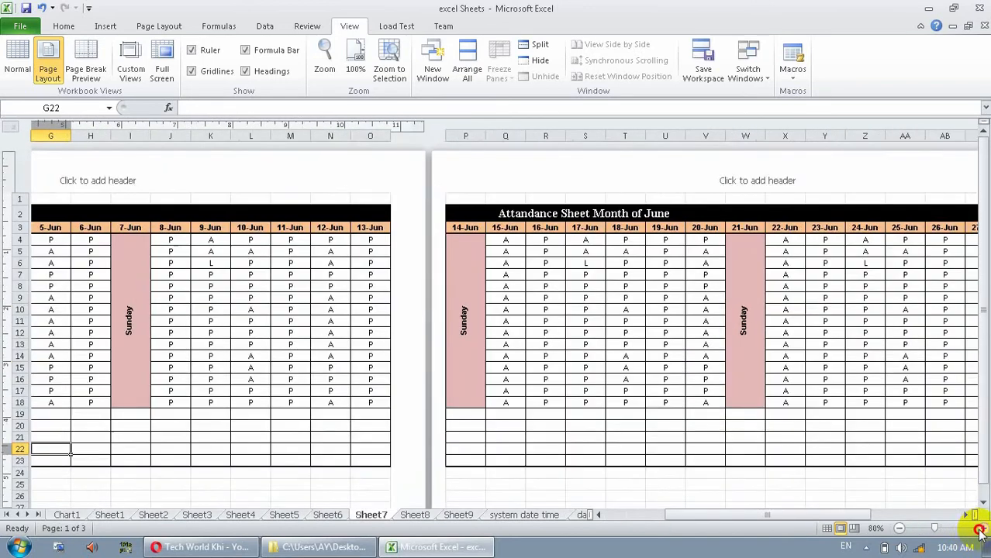
click(119, 172)
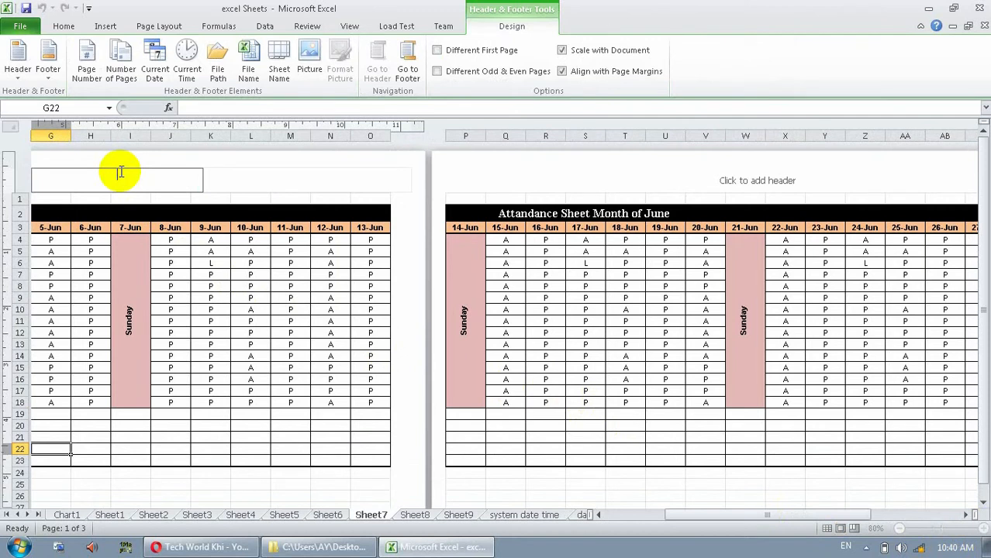
text(Tech World)
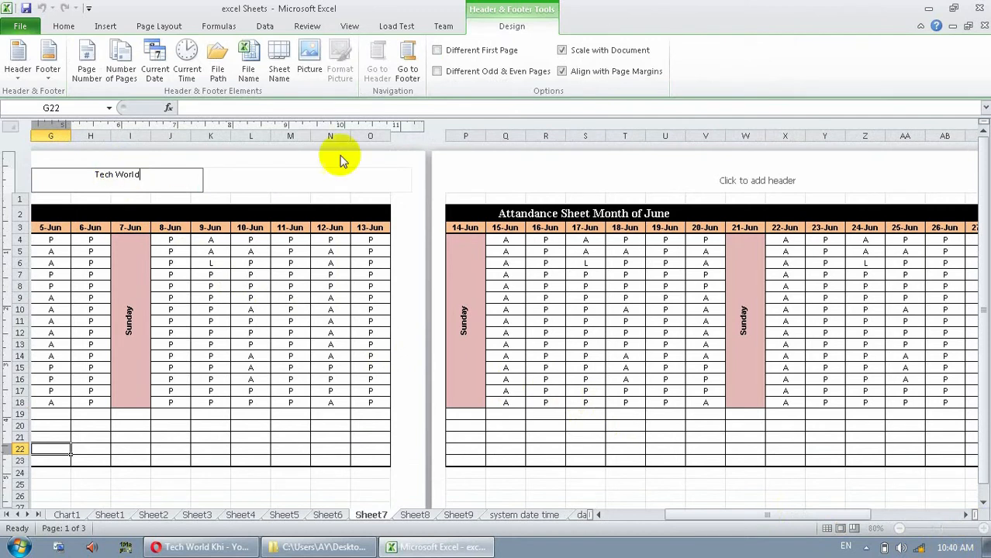
click(418, 214)
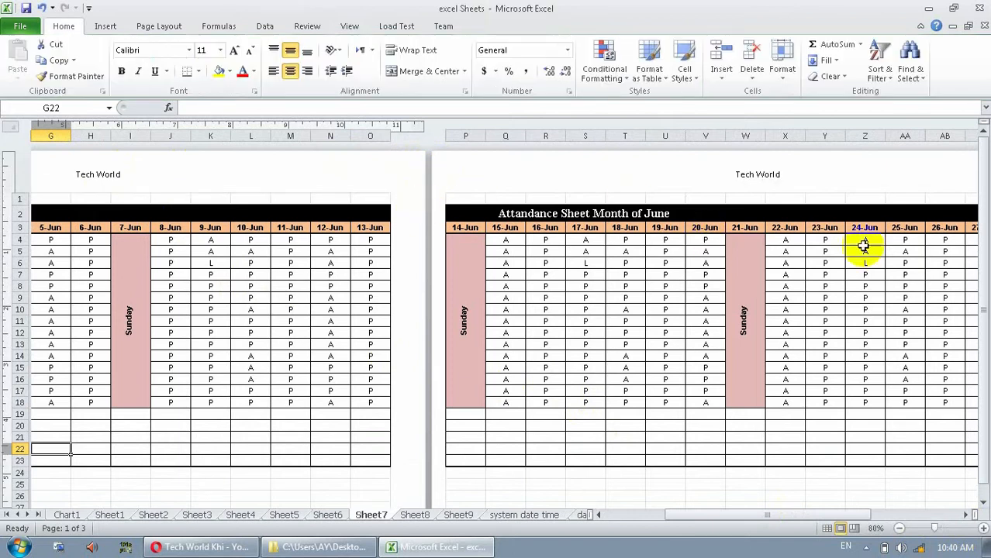
Insert the current date followed by the number of pages in the attendance sheet's centre footer
drag(980, 222, 983, 281)
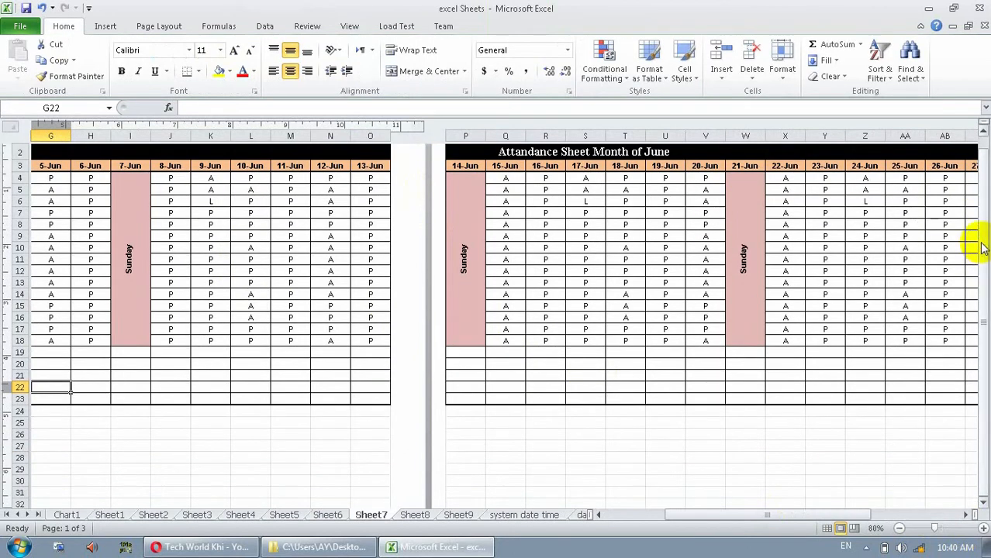
click(899, 528)
click(899, 528)
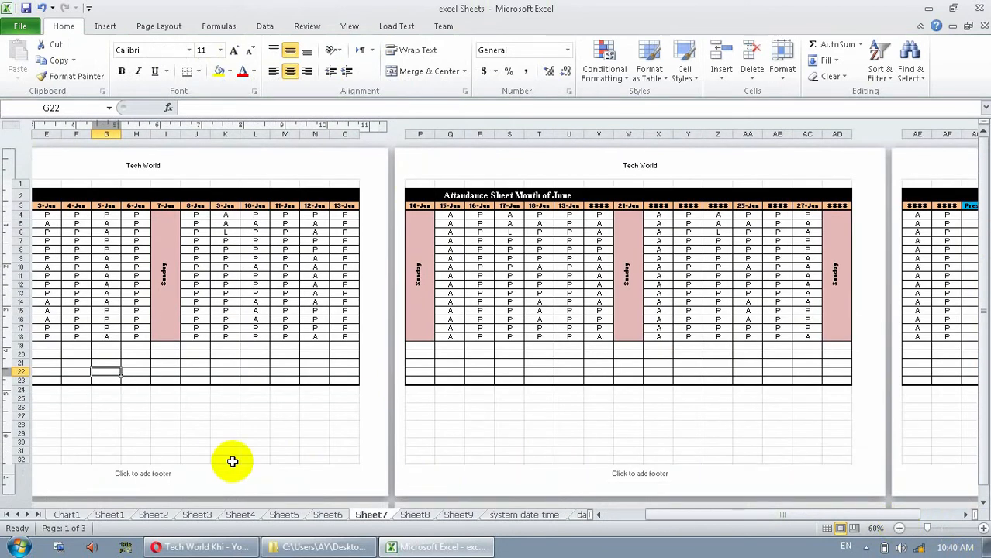
click(179, 471)
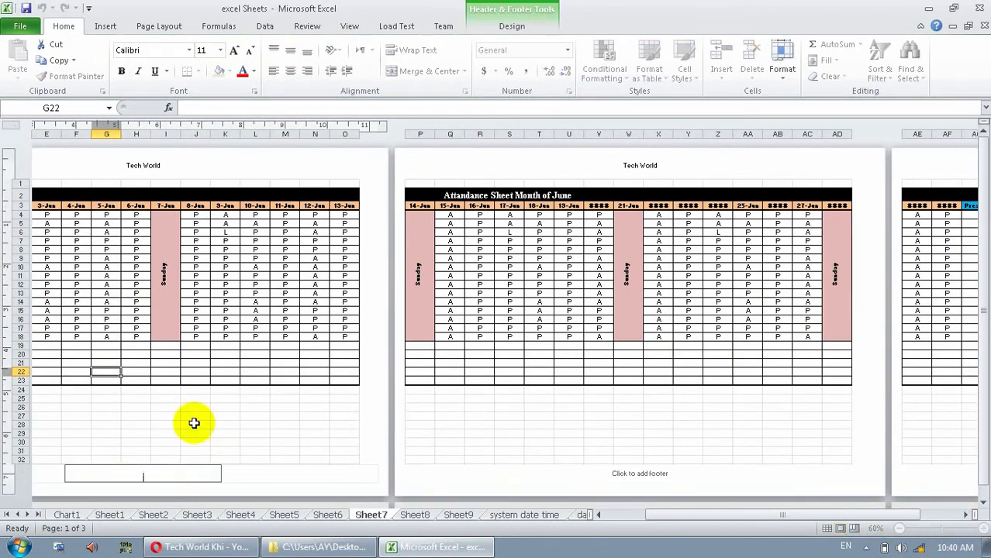
click(511, 28)
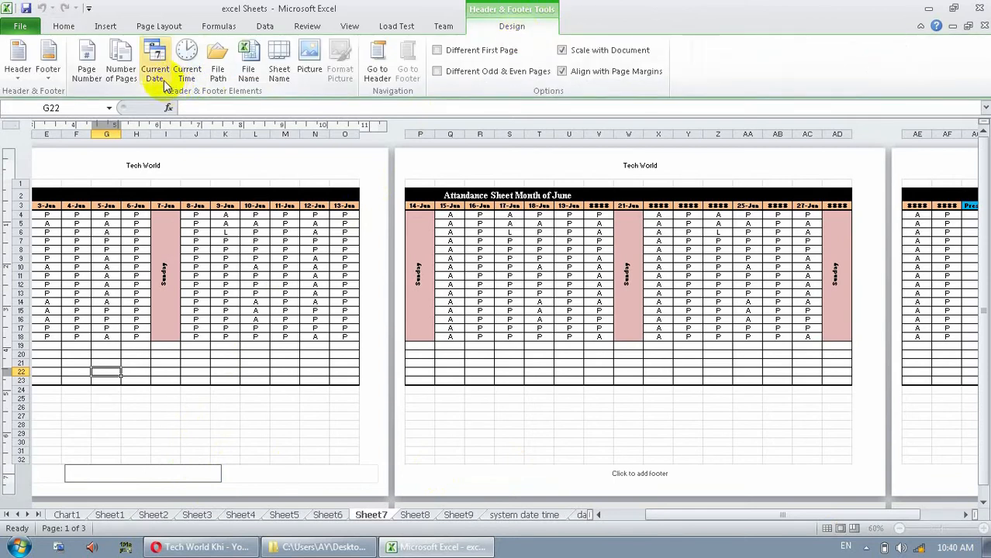
click(175, 471)
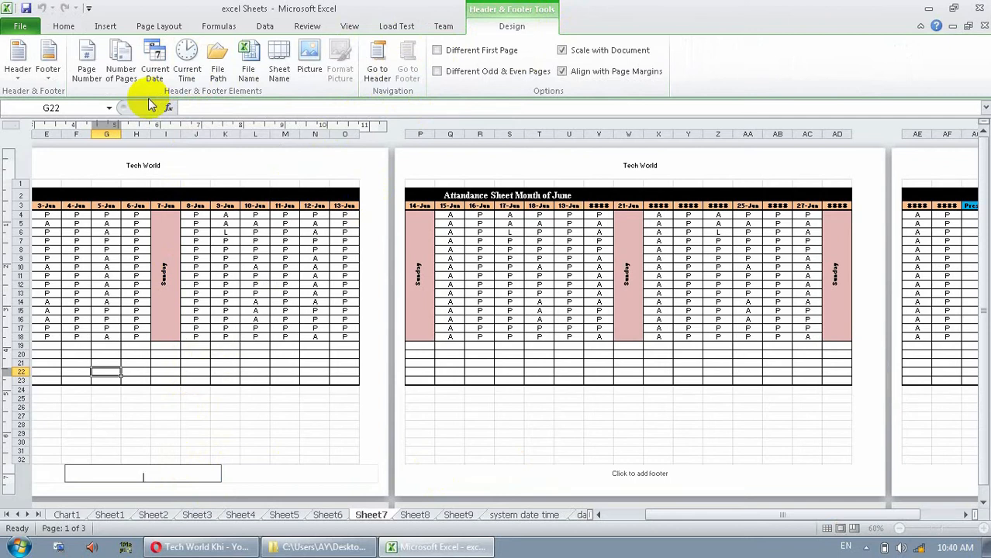
click(154, 62)
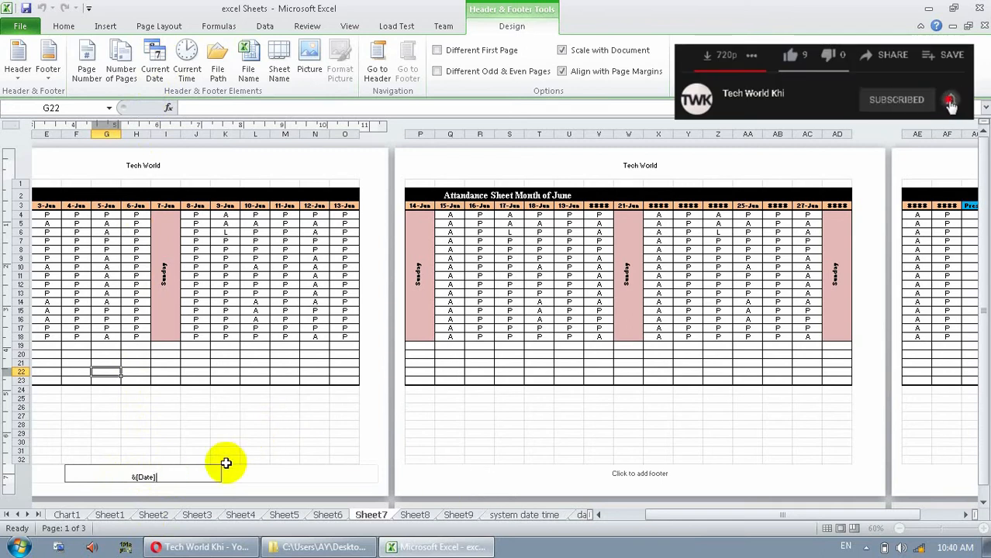
click(113, 76)
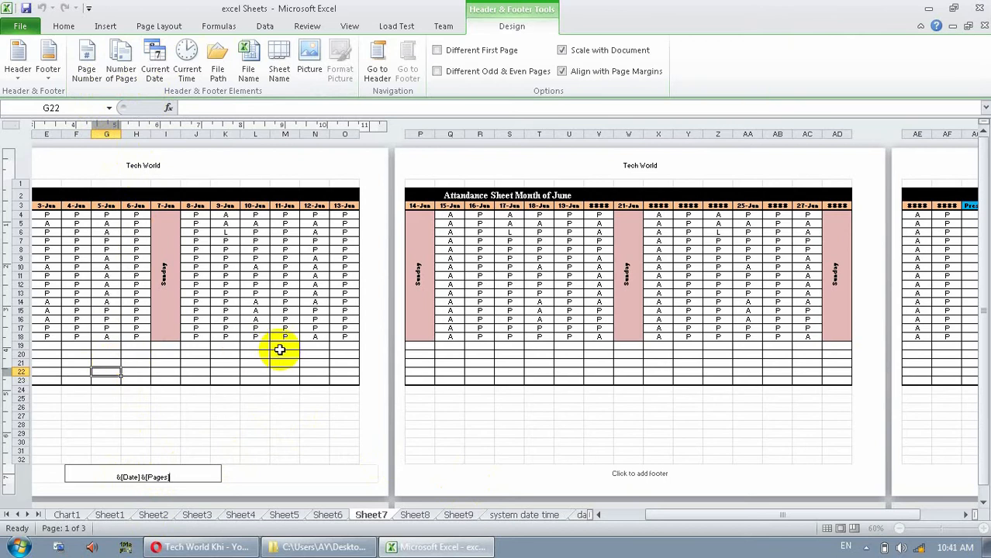
click(263, 398)
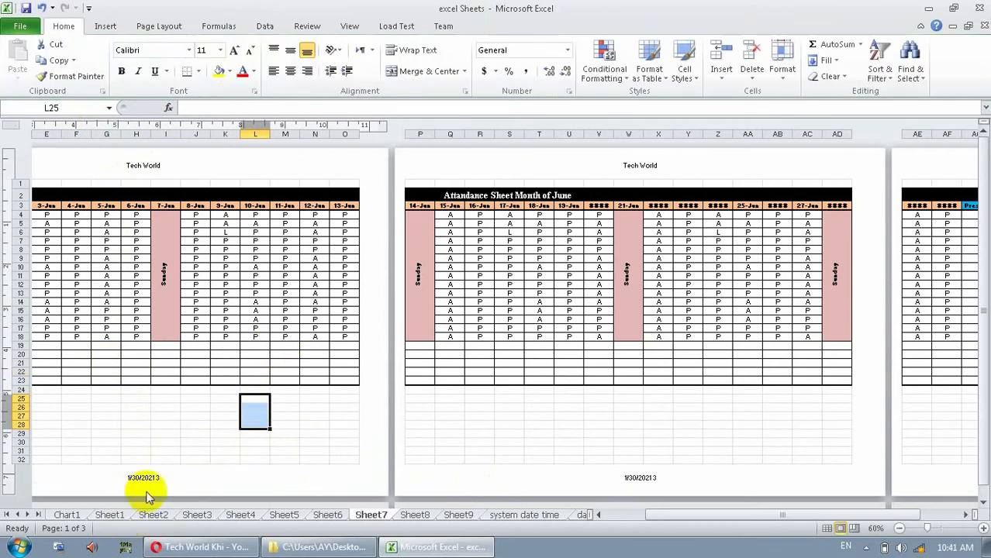
Separate the date from the number of pages in the centre footer with spaces and a hyphen
click(166, 478)
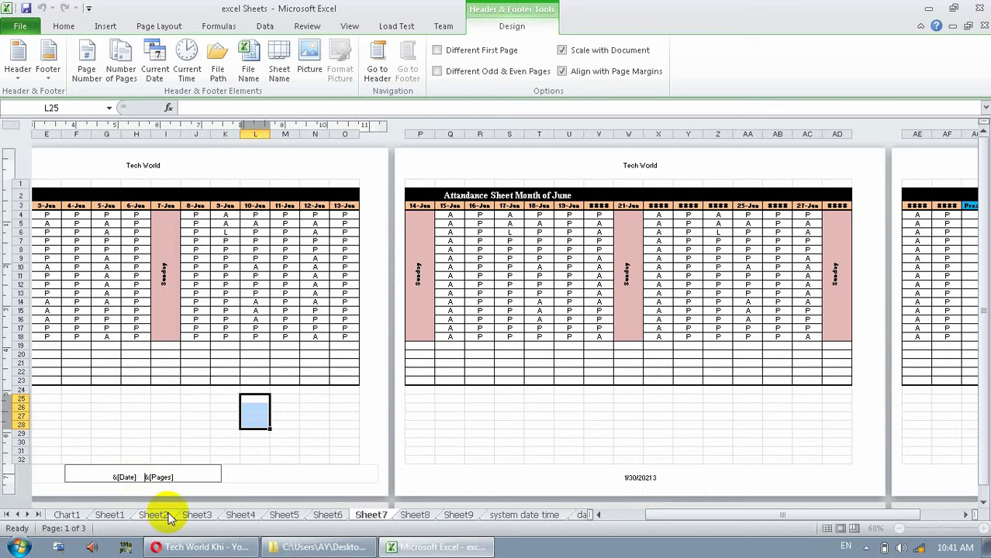
key(Return)
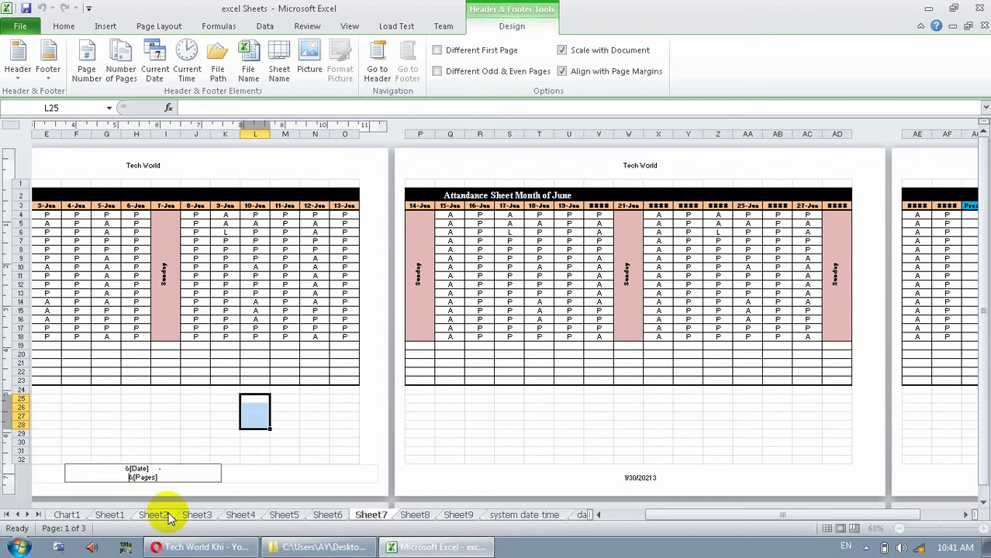
click(198, 423)
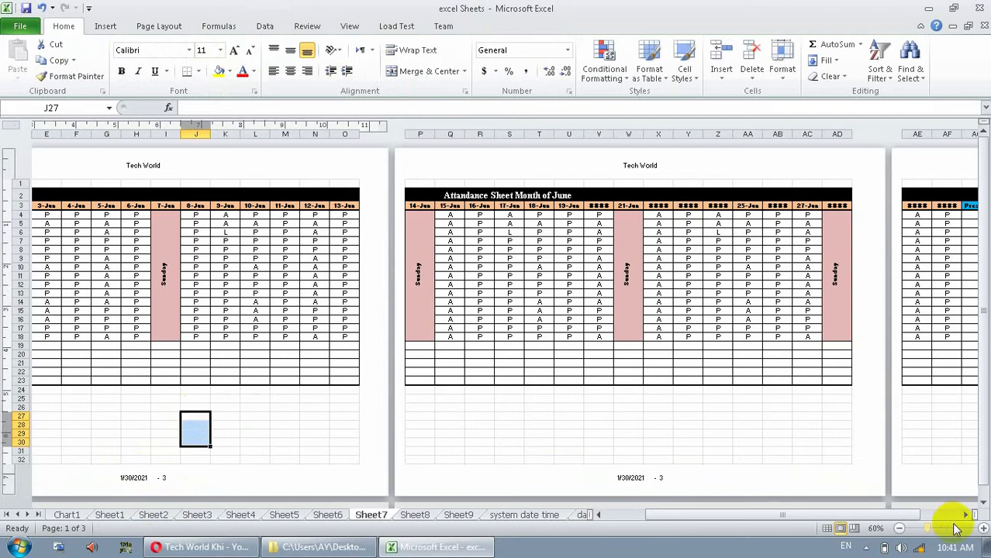
click(898, 528)
click(898, 529)
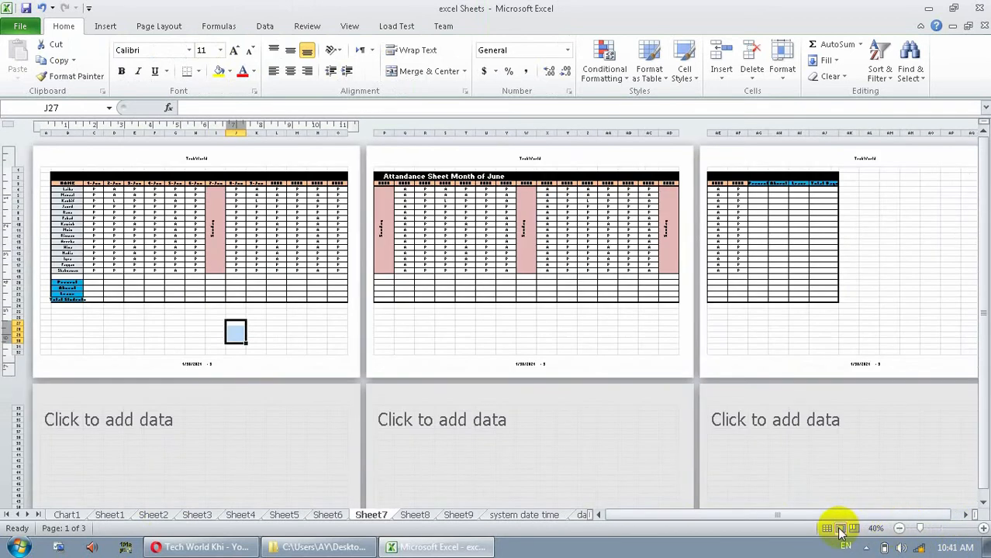
Show the attendance sheet in Page Break Preview and dismiss the welcome message
click(335, 28)
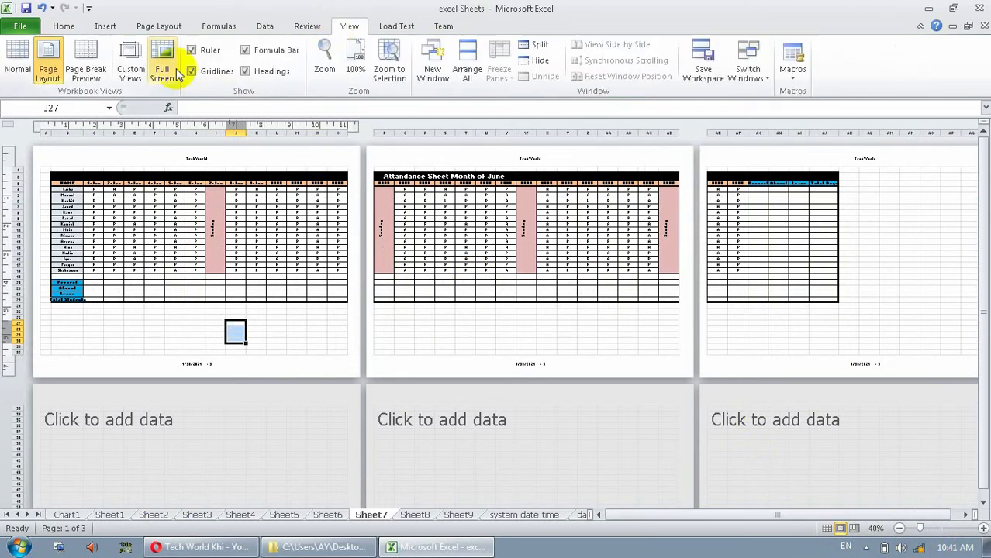
click(86, 74)
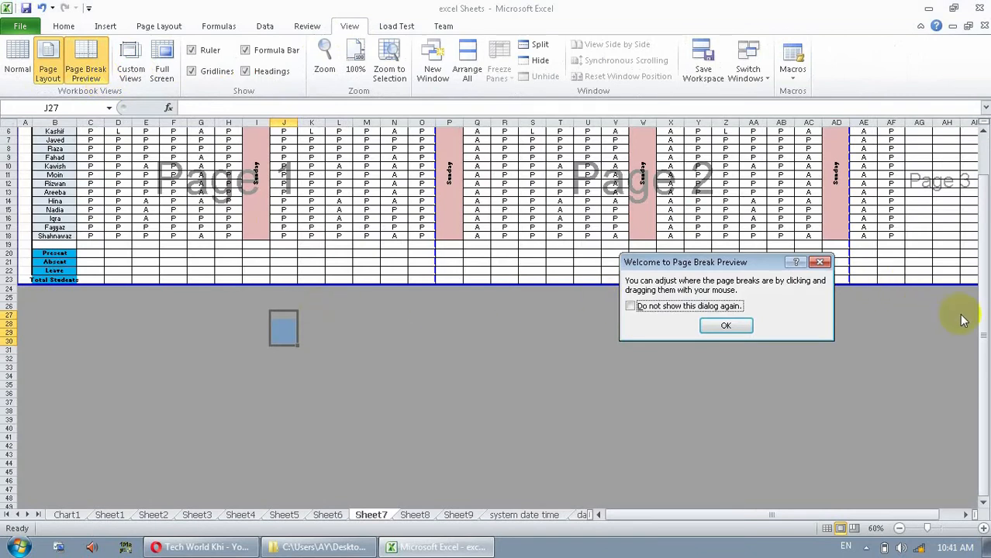
click(745, 333)
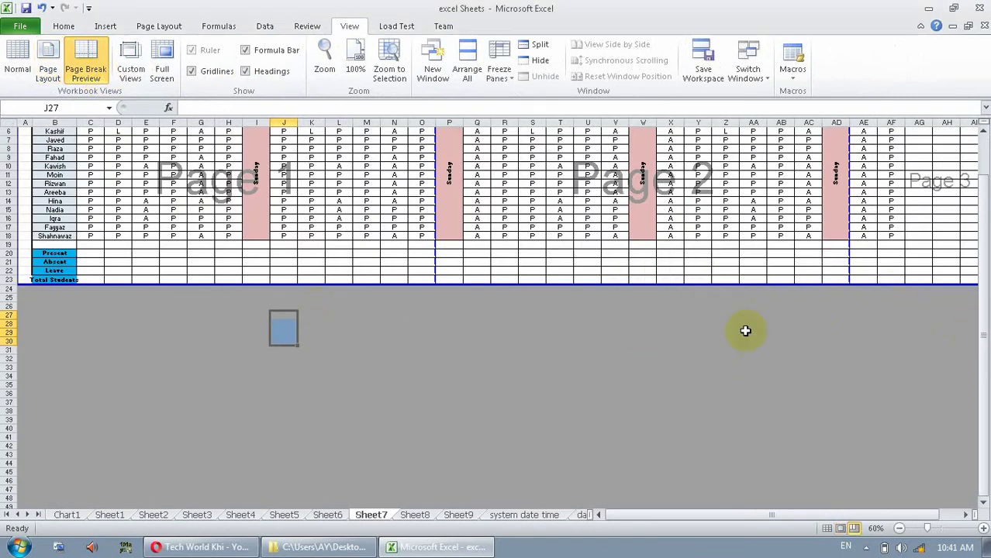
Examine how the page breaks divide the attendance table across the full range of dates and summary columns
drag(976, 364, 967, 275)
drag(624, 512, 693, 513)
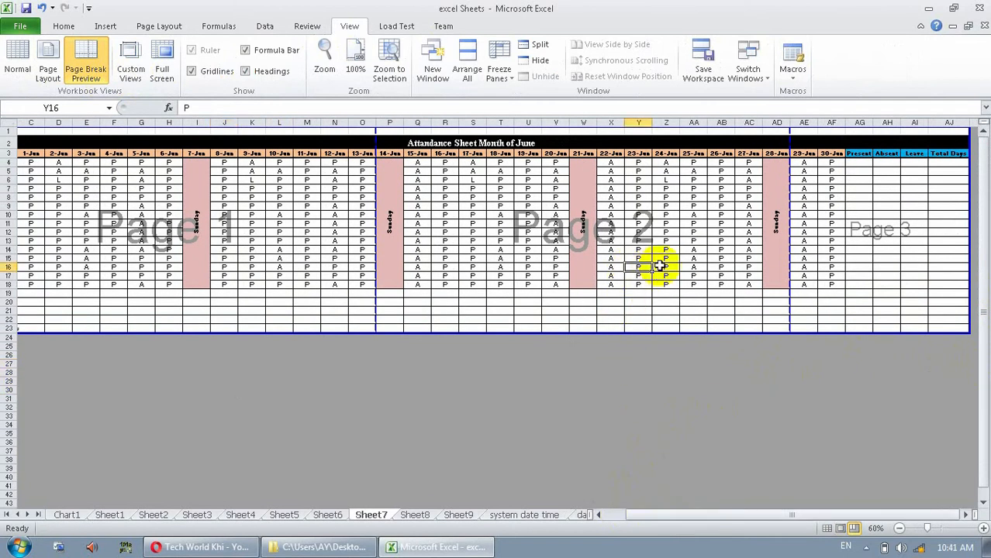
click(611, 181)
click(280, 213)
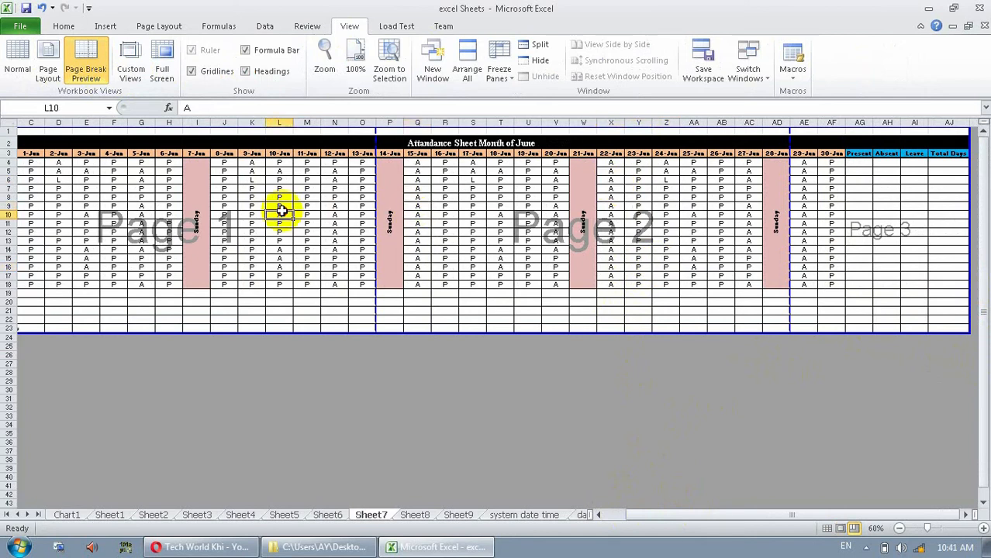
click(273, 228)
click(281, 256)
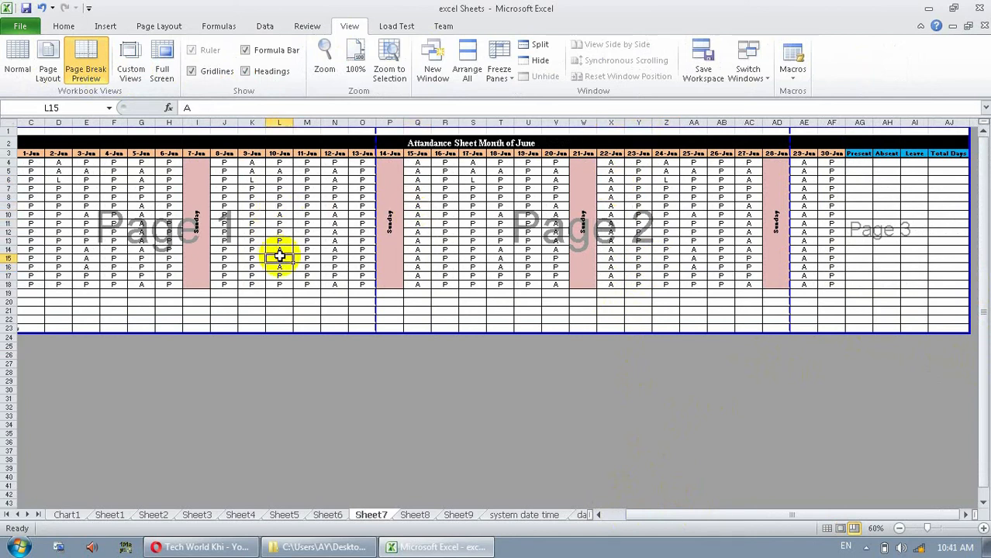
click(138, 211)
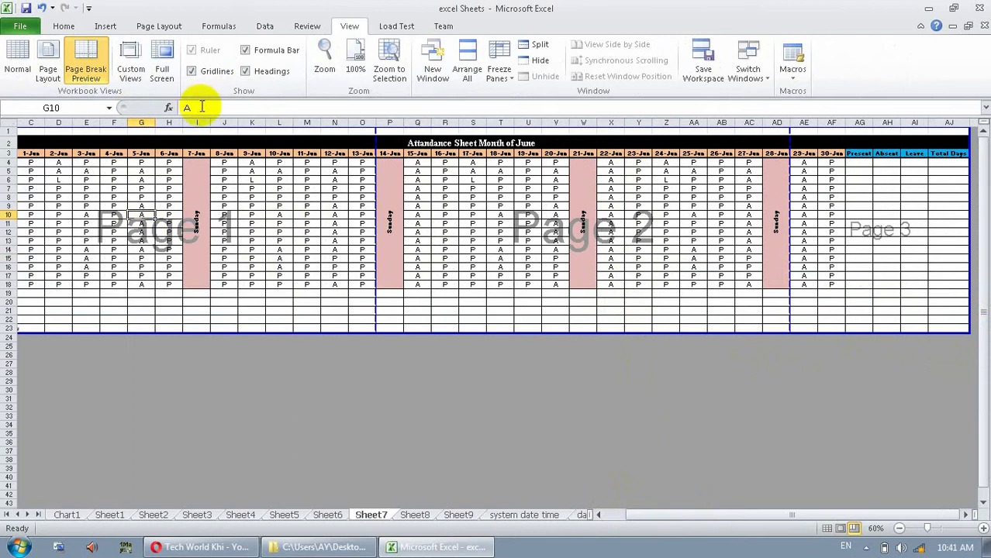
click(455, 357)
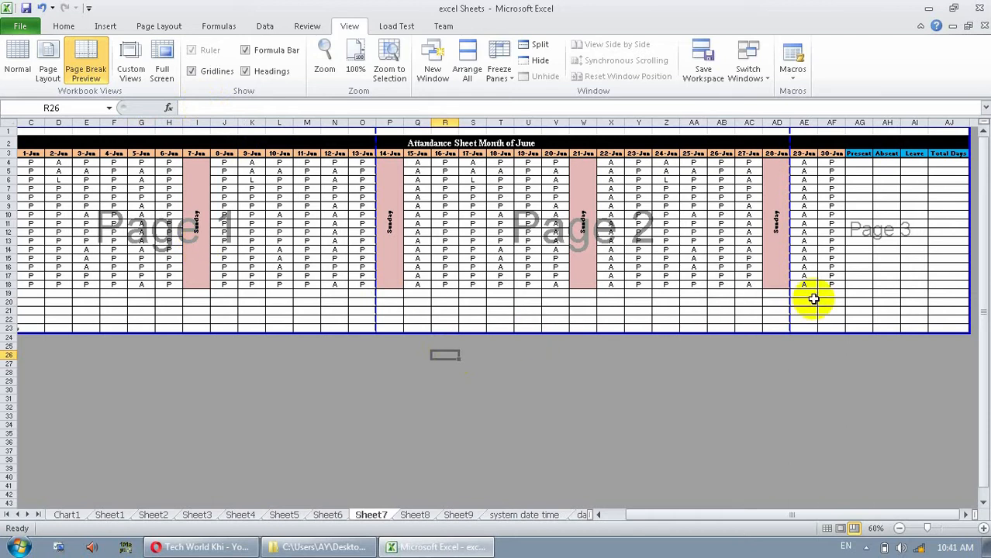
Narrow the date columns C through AF evenly so that the attendance table fits on two pages
click(773, 123)
drag(773, 123, 101, 122)
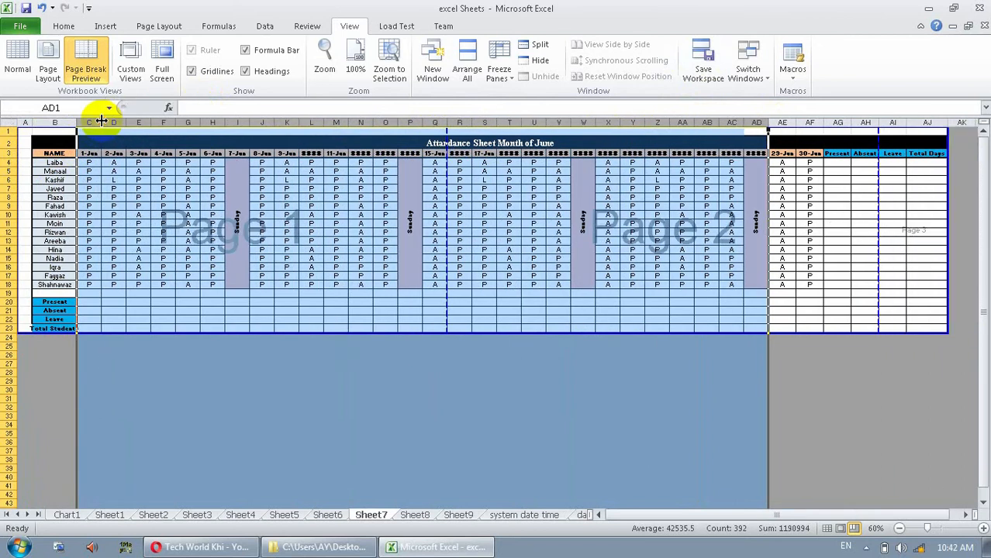
click(650, 418)
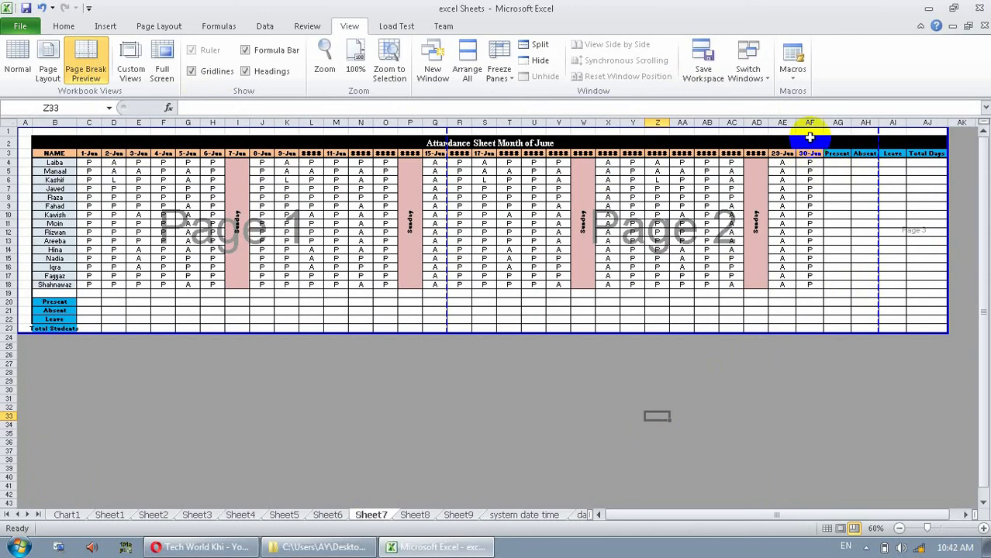
drag(810, 122, 98, 123)
click(874, 347)
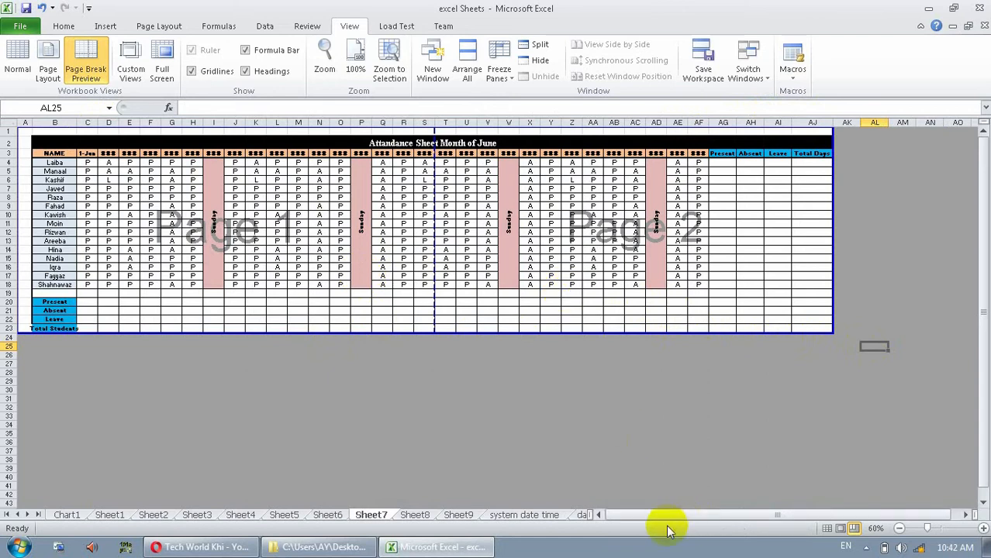
Check the narrowed table in Page Layout view and return the sheet to Normal view
click(846, 529)
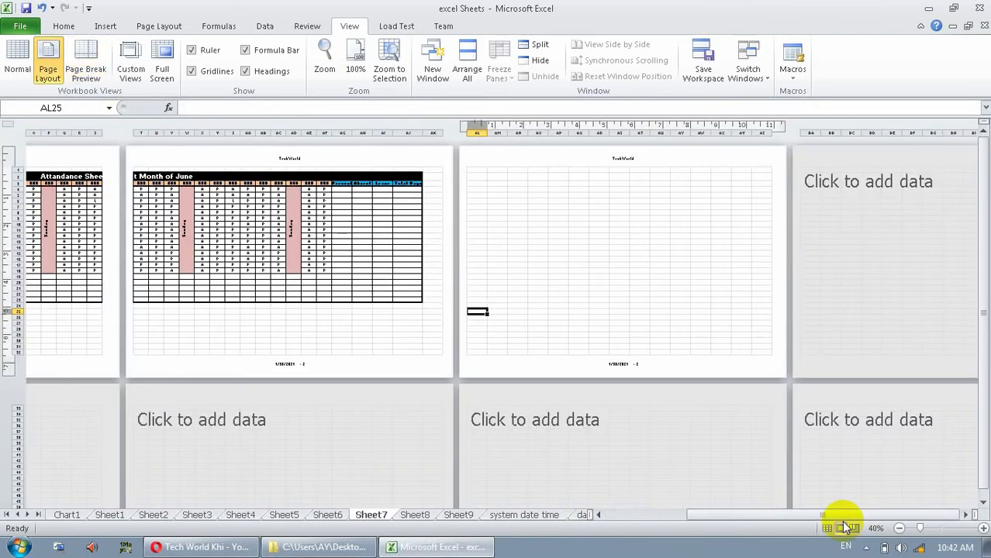
click(827, 528)
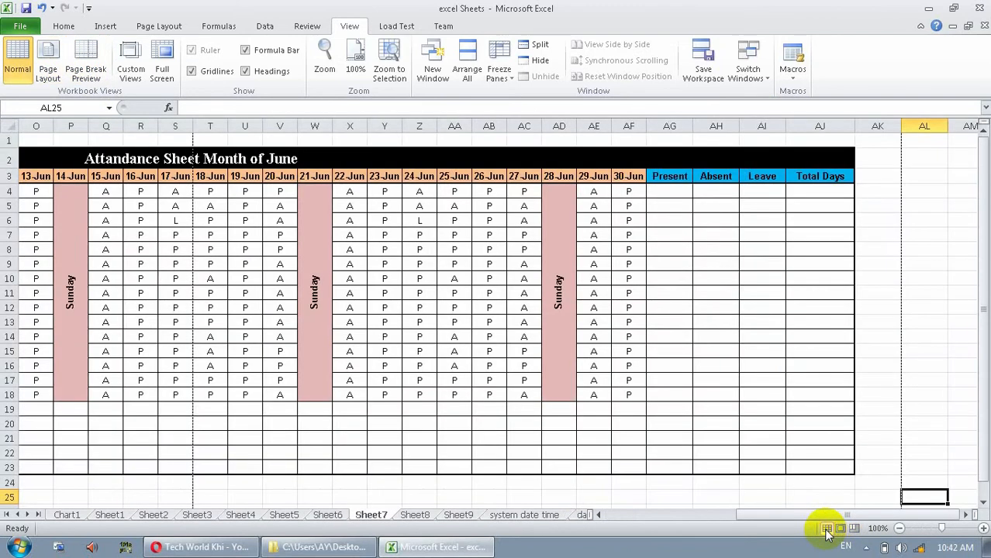
Set the print area to the whole attendance table, from the title row through the Total Students row and Total Days column (B2:AJ23)
click(717, 436)
click(480, 319)
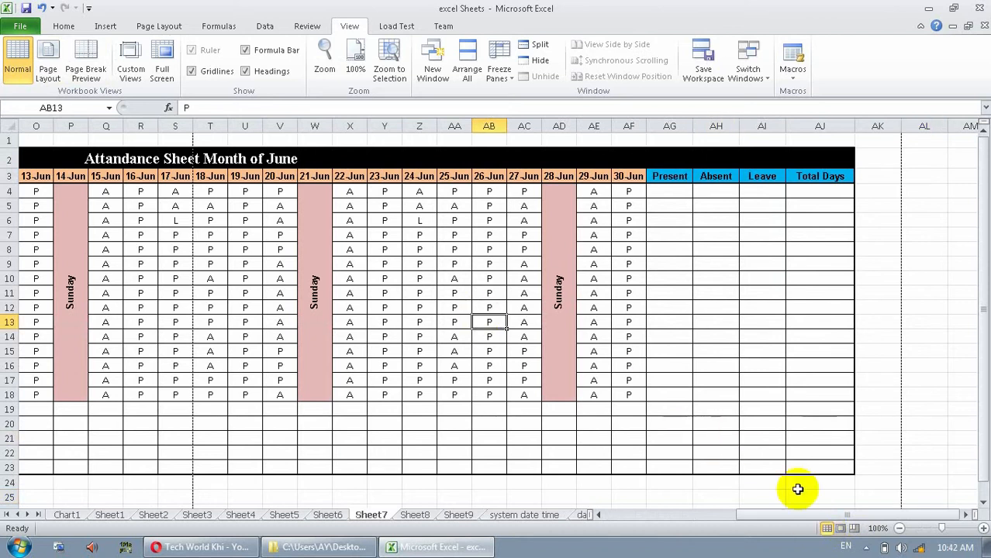
click(899, 528)
click(899, 528)
click(899, 528)
click(899, 528)
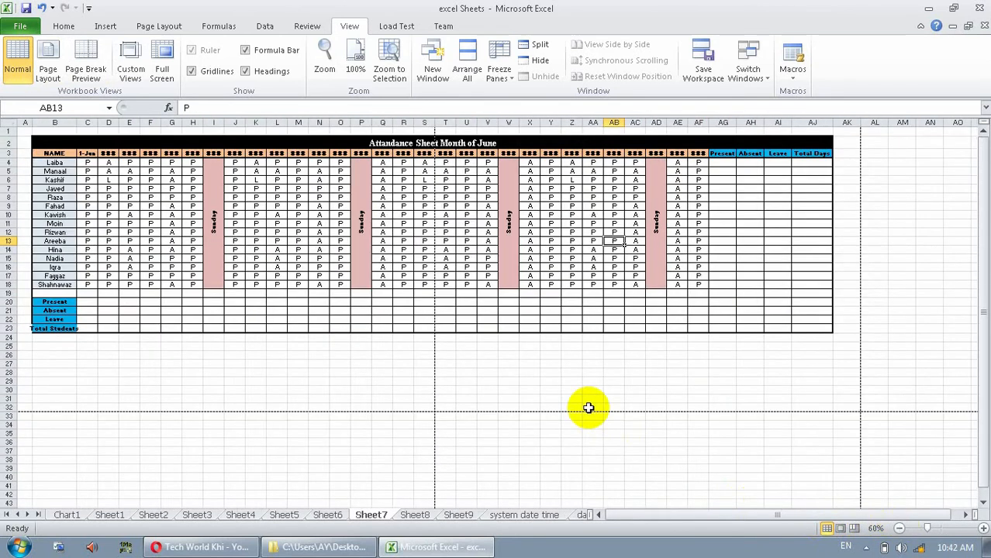
drag(59, 142, 786, 328)
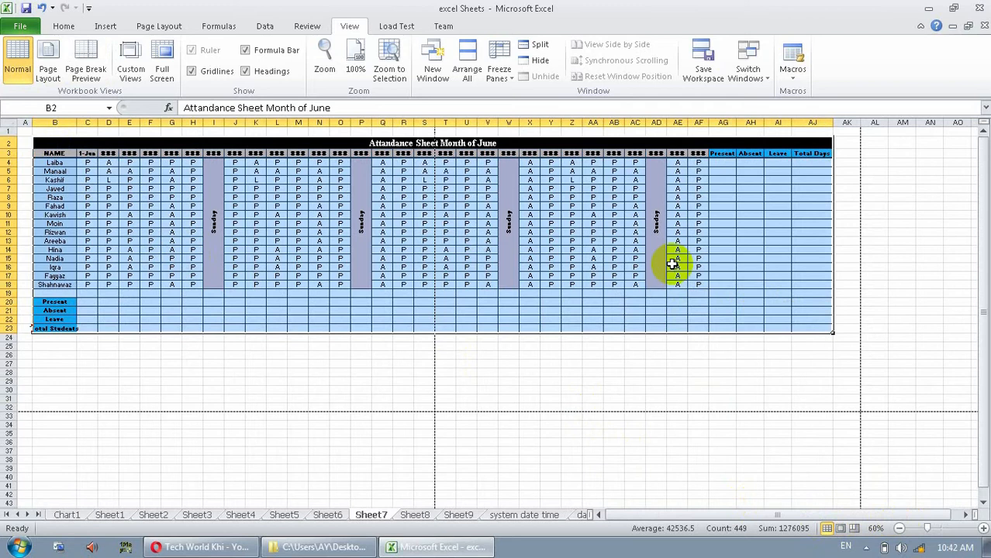
click(148, 27)
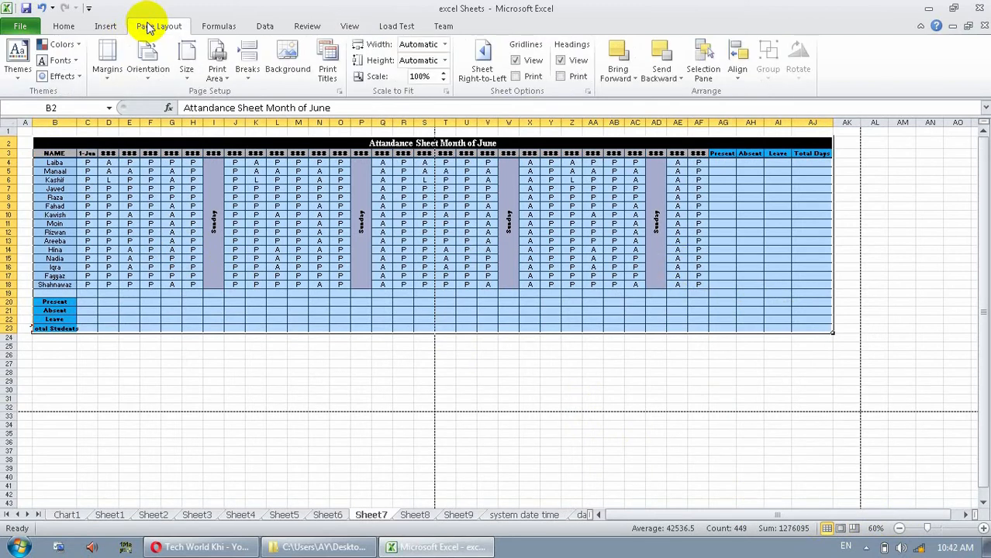
click(225, 73)
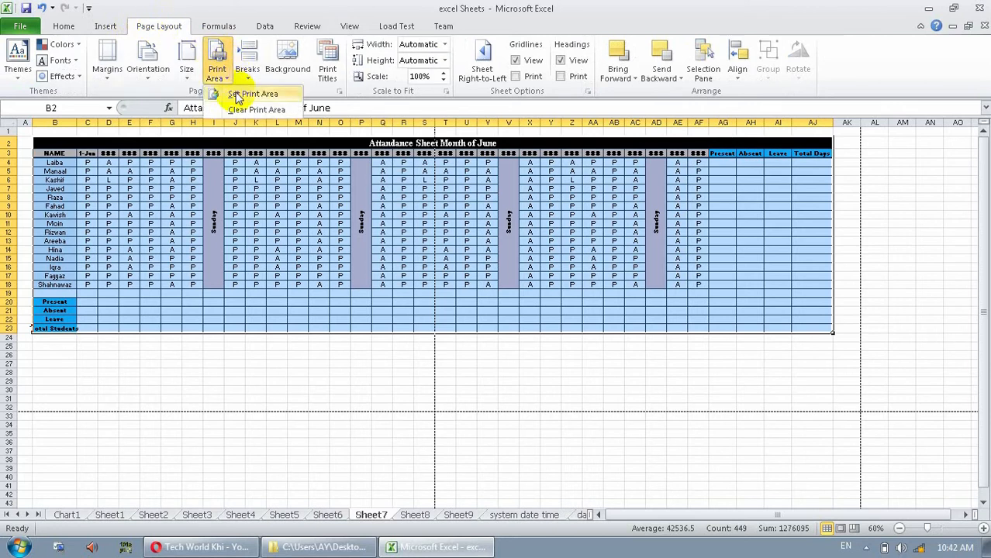
click(238, 97)
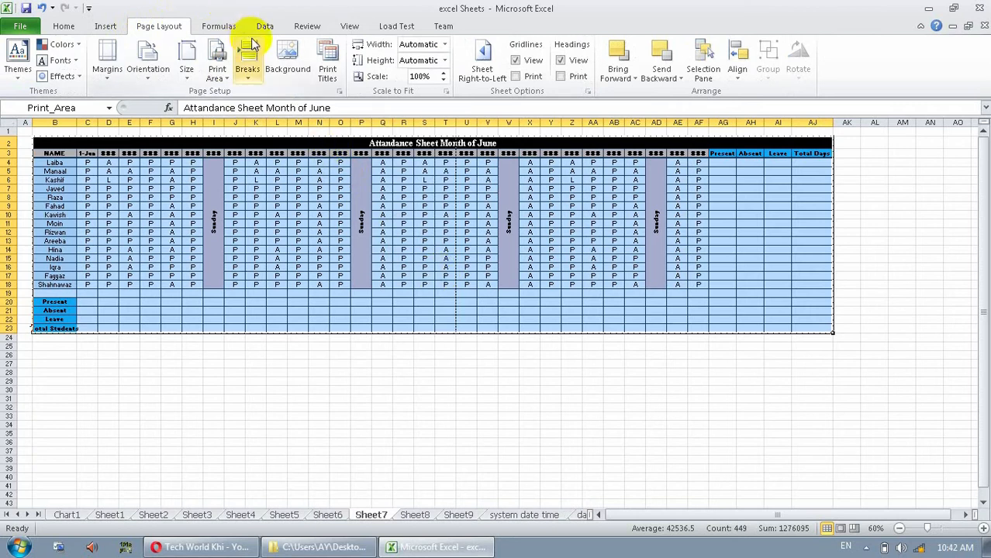
Show the table's print area in Page Break Preview and dismiss the welcome message
click(350, 26)
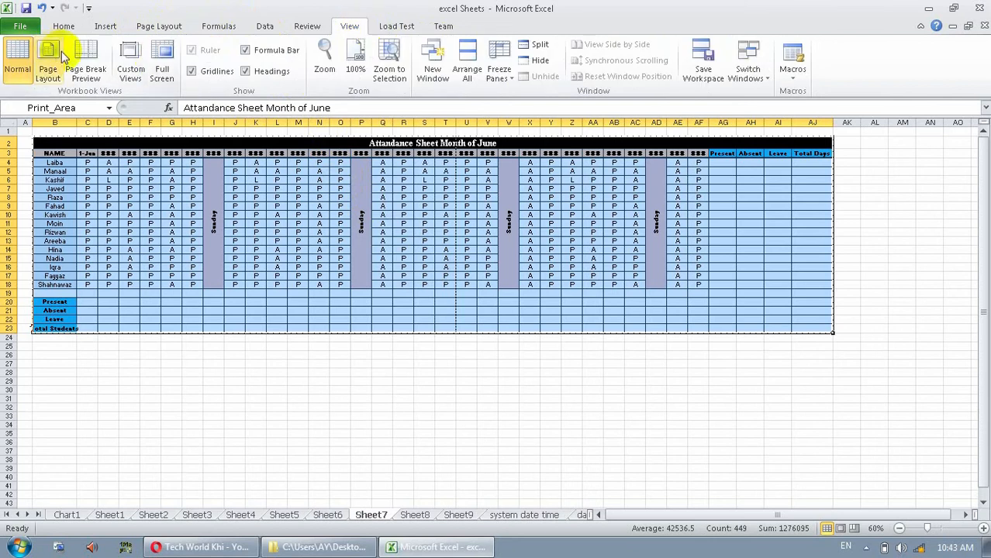
click(81, 56)
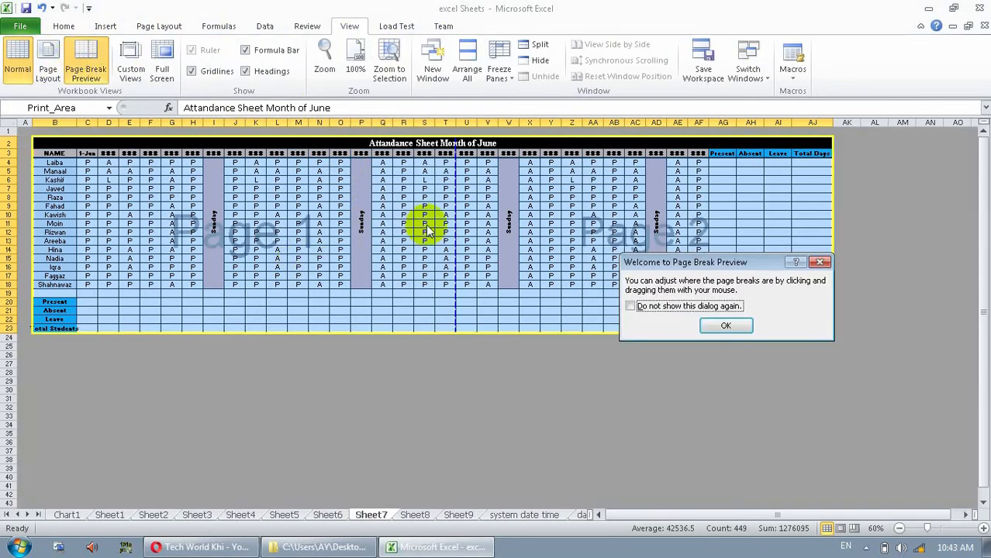
click(738, 324)
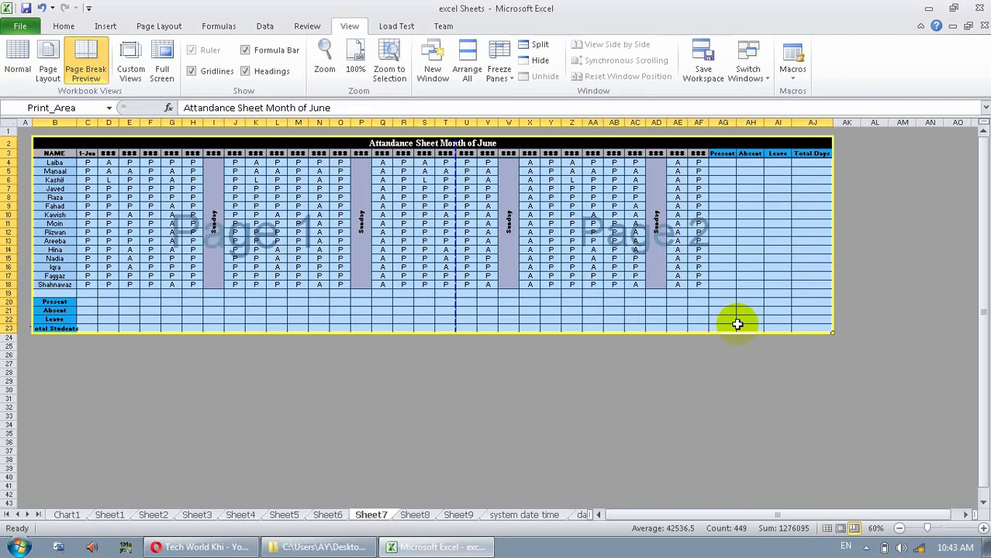
Set the print scaling to Fit Sheet on One Page and inspect the print preview at a closer zoom
key(ctrl+p)
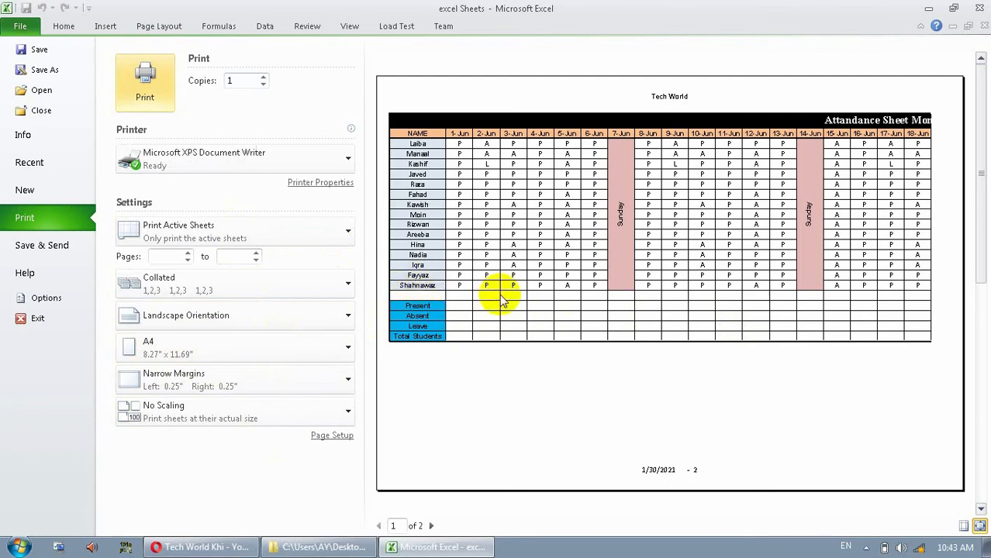
click(290, 415)
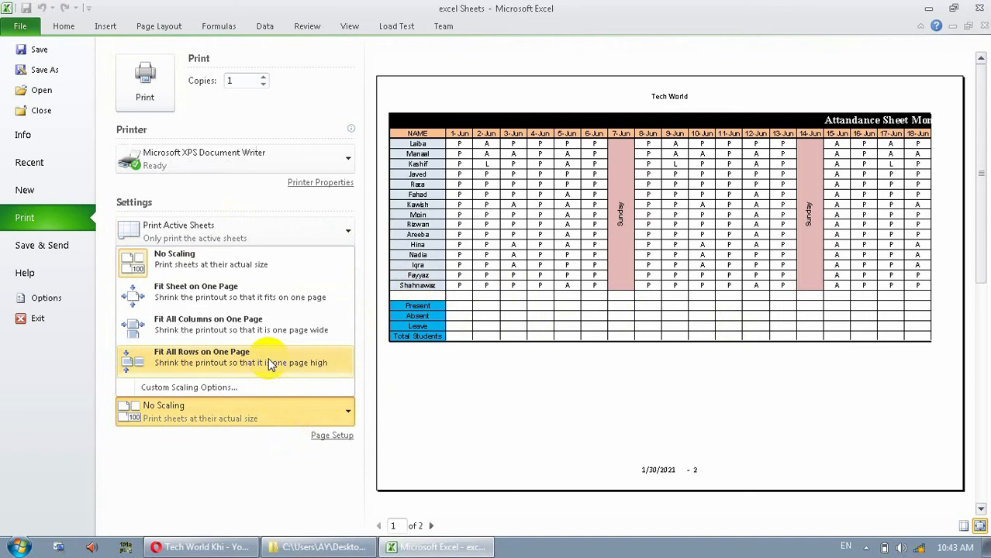
click(252, 295)
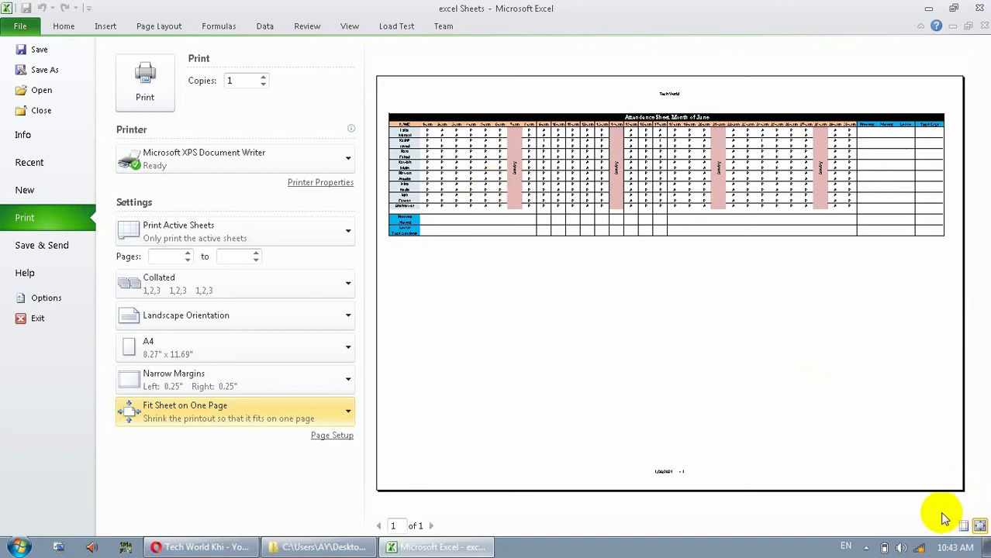
click(980, 526)
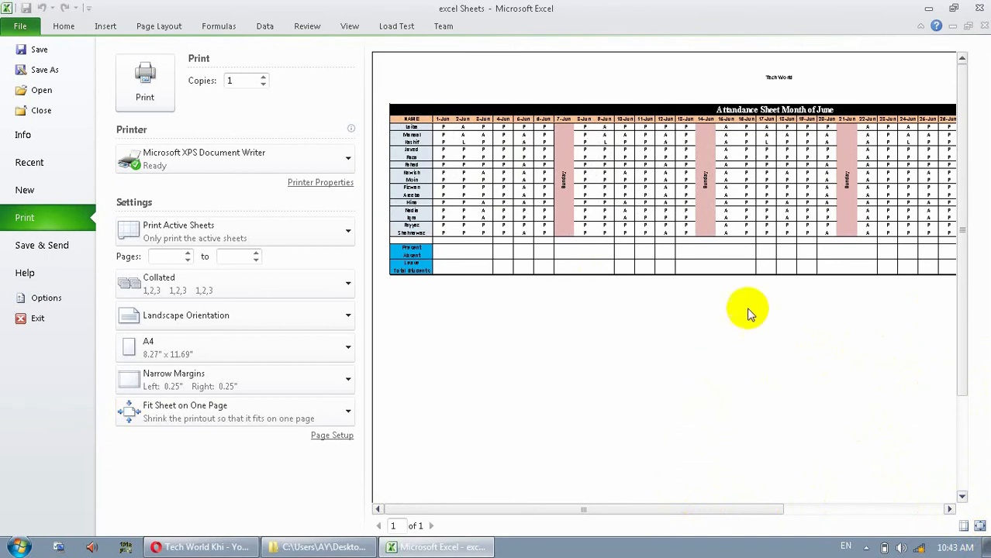
click(978, 526)
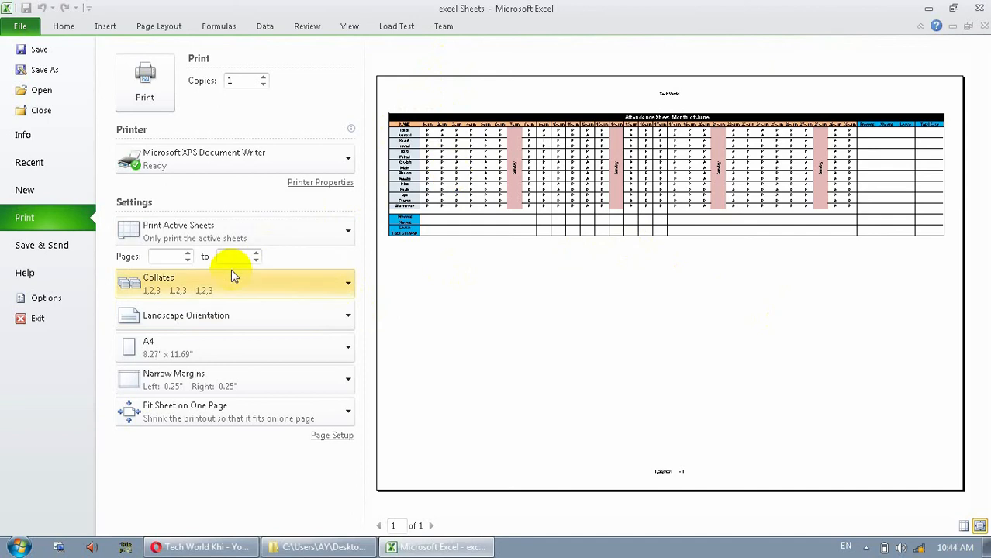
Restore the print scaling to No Scaling and return to the worksheet
click(217, 419)
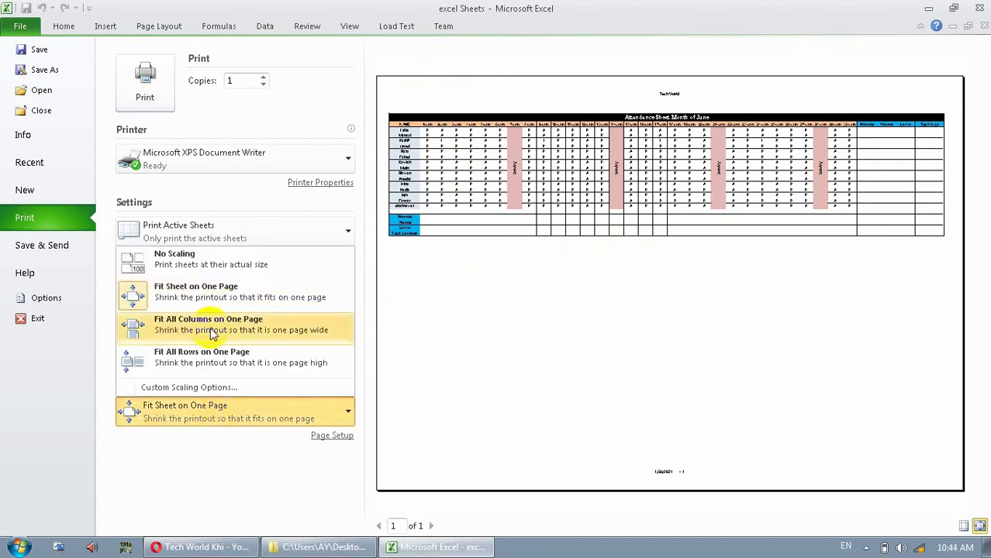
click(215, 254)
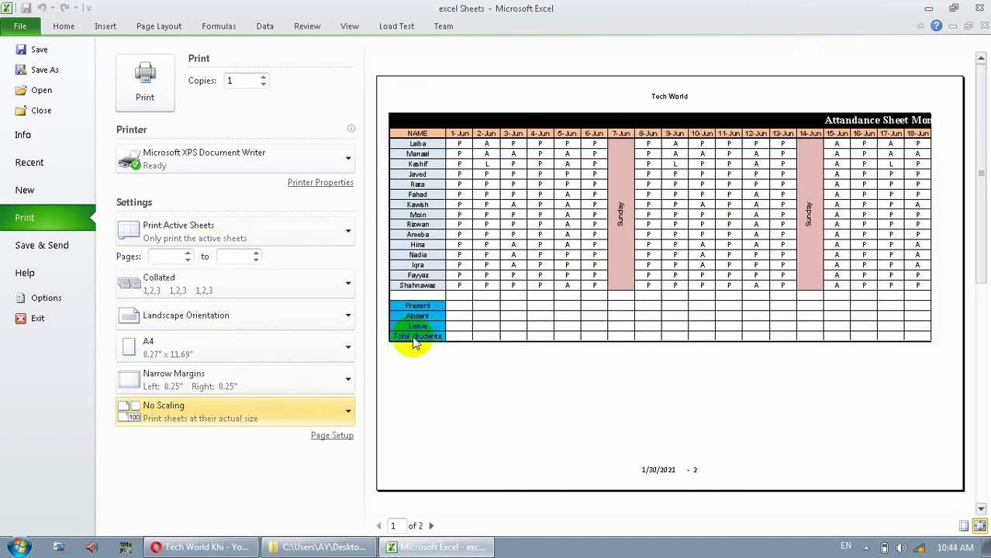
key(Escape)
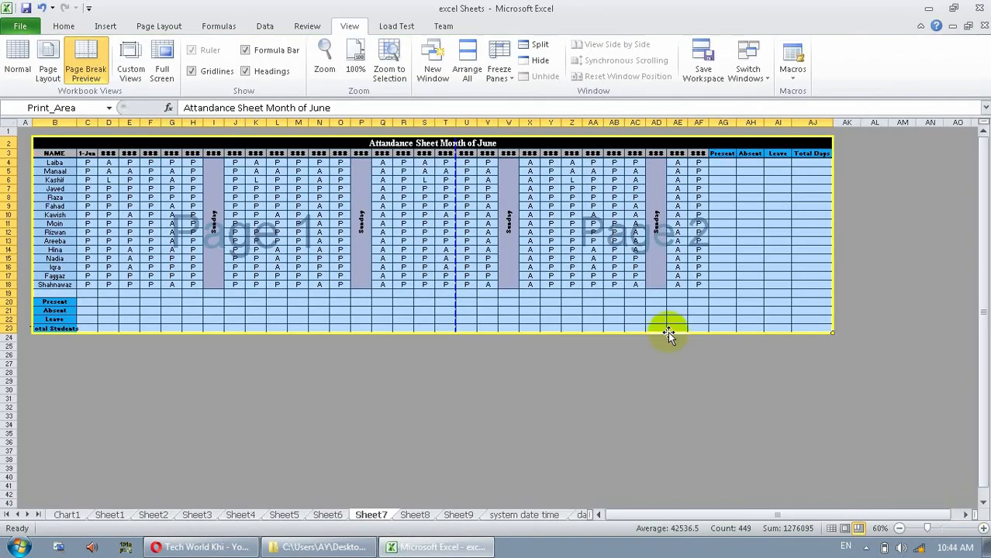
Return the sheet to Normal view and clear the print area of the full attendance table
click(402, 251)
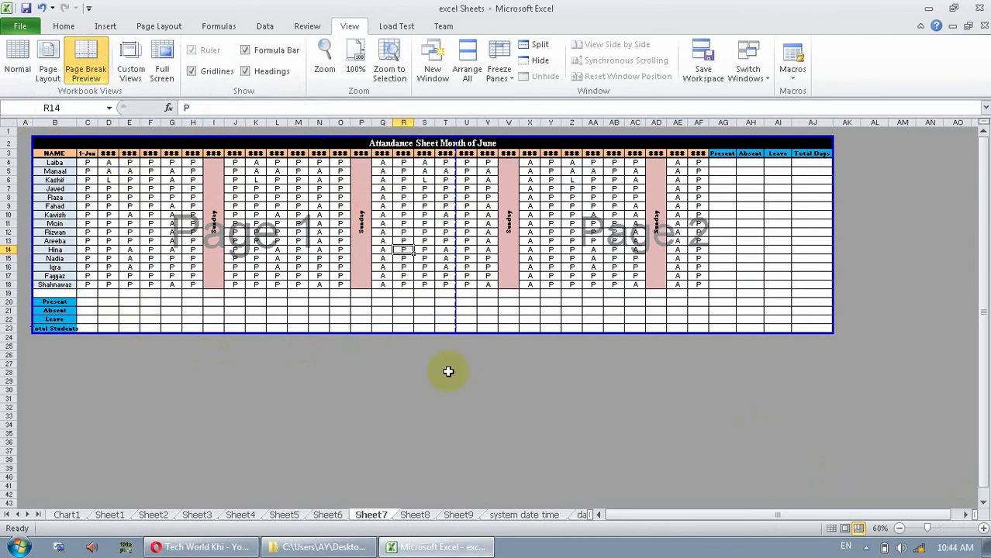
click(419, 336)
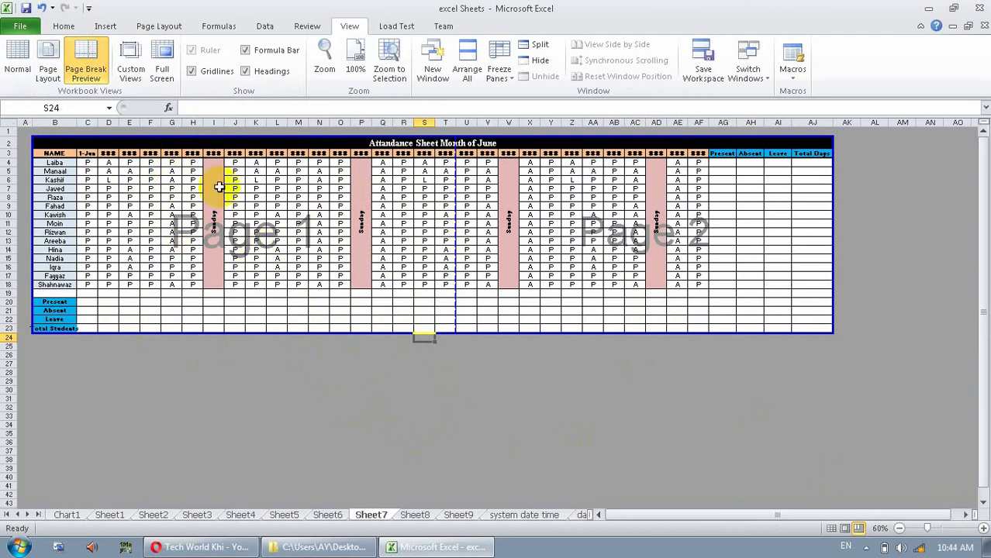
click(45, 69)
click(18, 67)
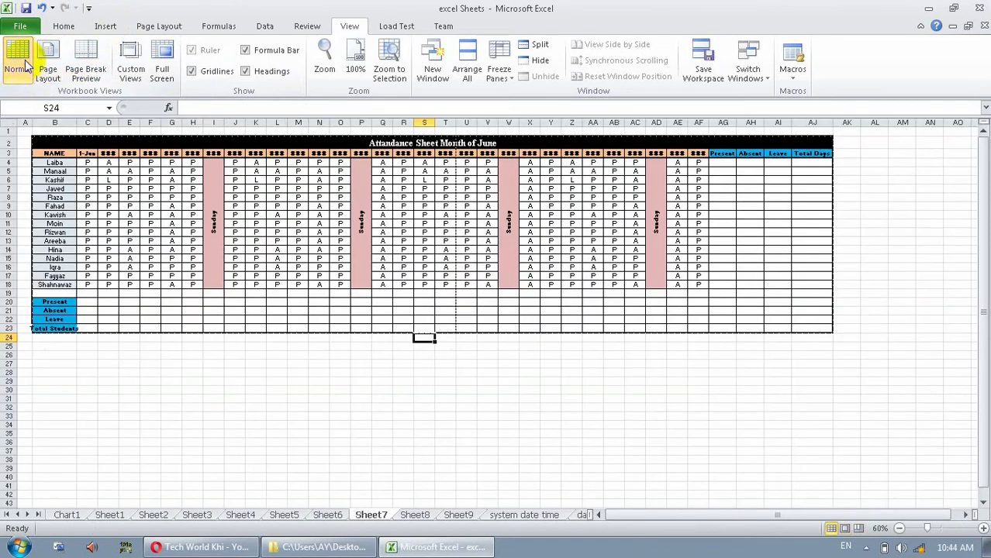
click(164, 28)
click(217, 70)
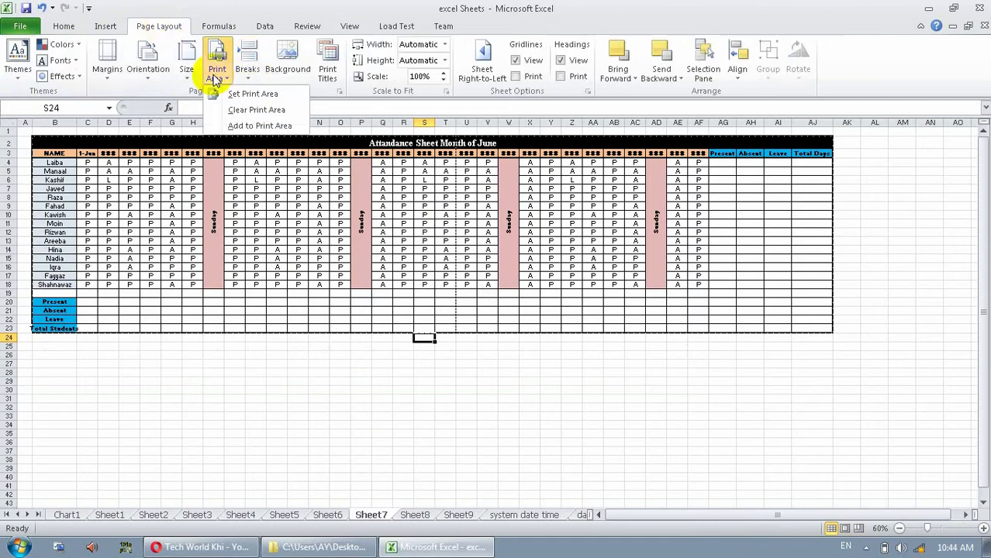
click(227, 110)
Set the print area to only the block E4:J18 of attendance marks
drag(130, 188, 244, 246)
click(216, 69)
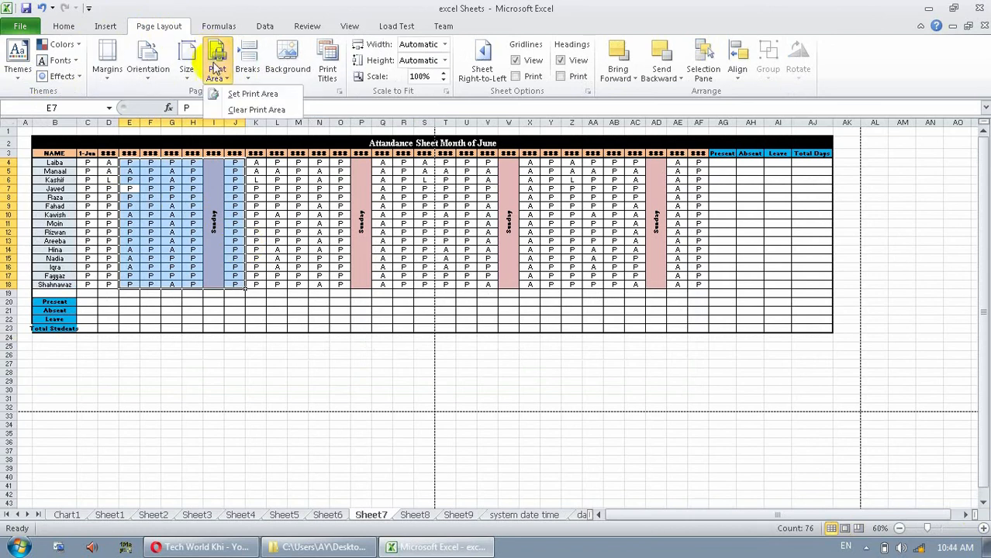
click(230, 92)
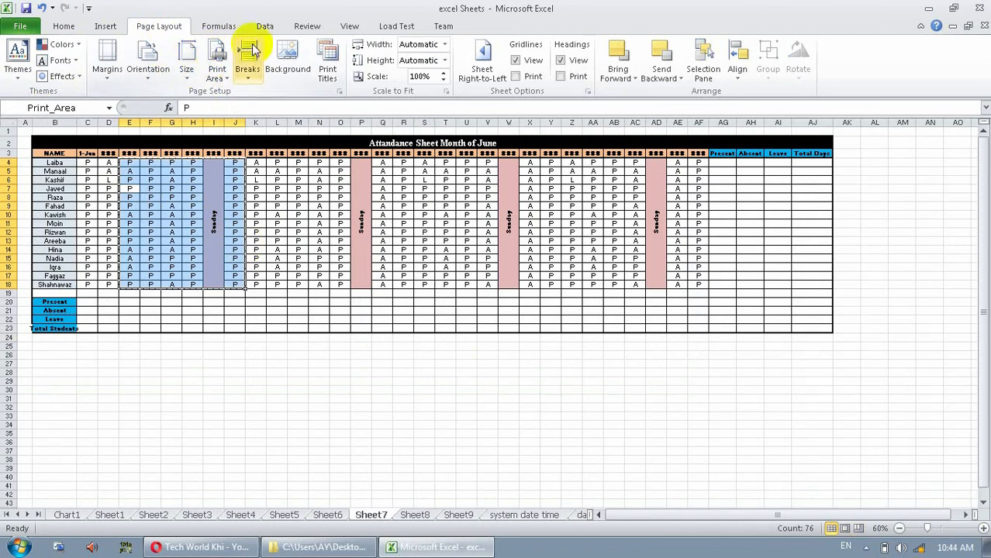
Check the reduced print area in Page Break Preview and in the print preview
click(442, 26)
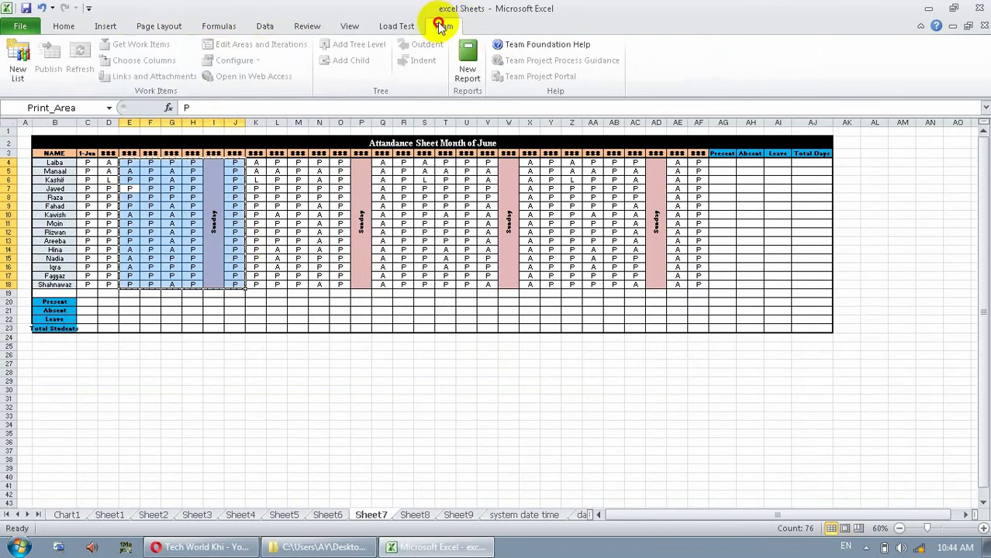
click(349, 26)
click(85, 62)
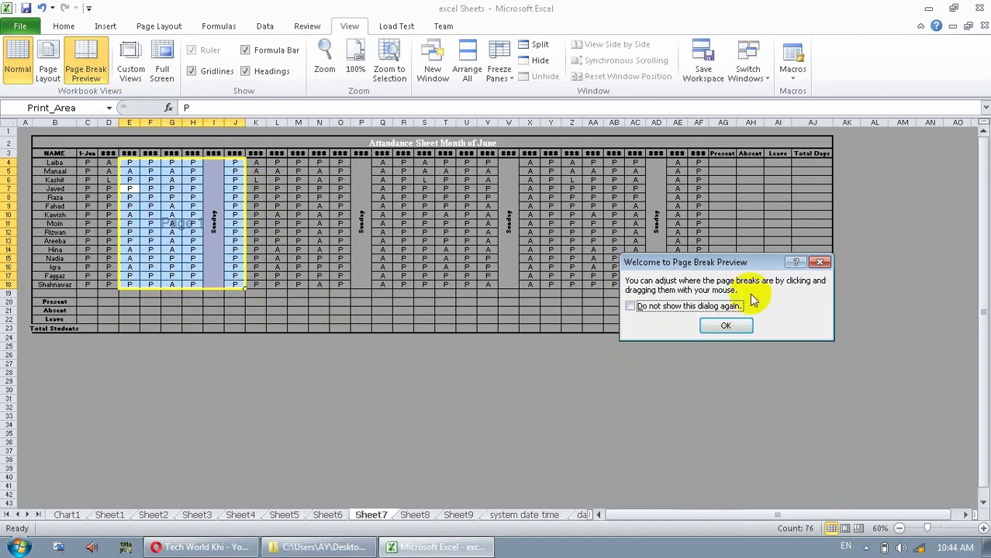
click(736, 327)
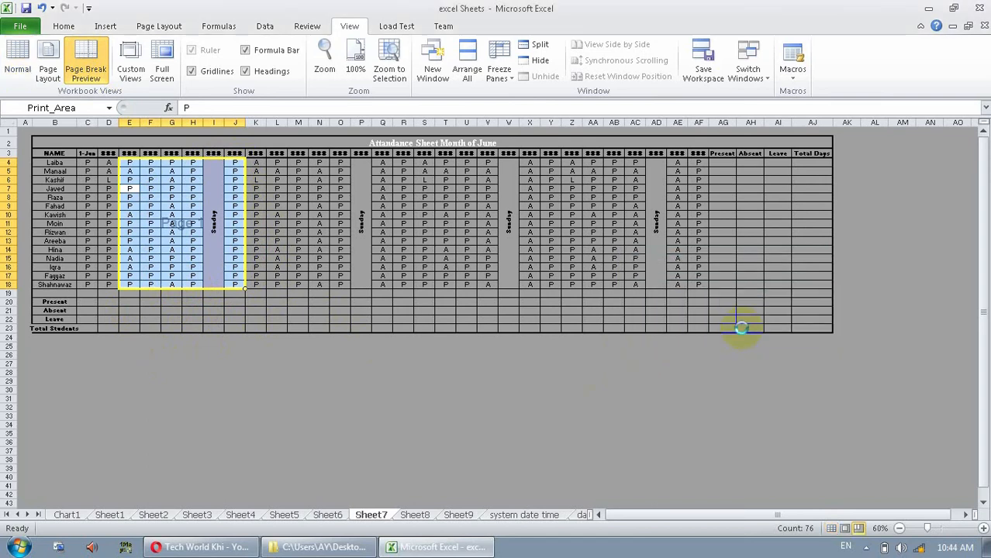
key(ctrl+p)
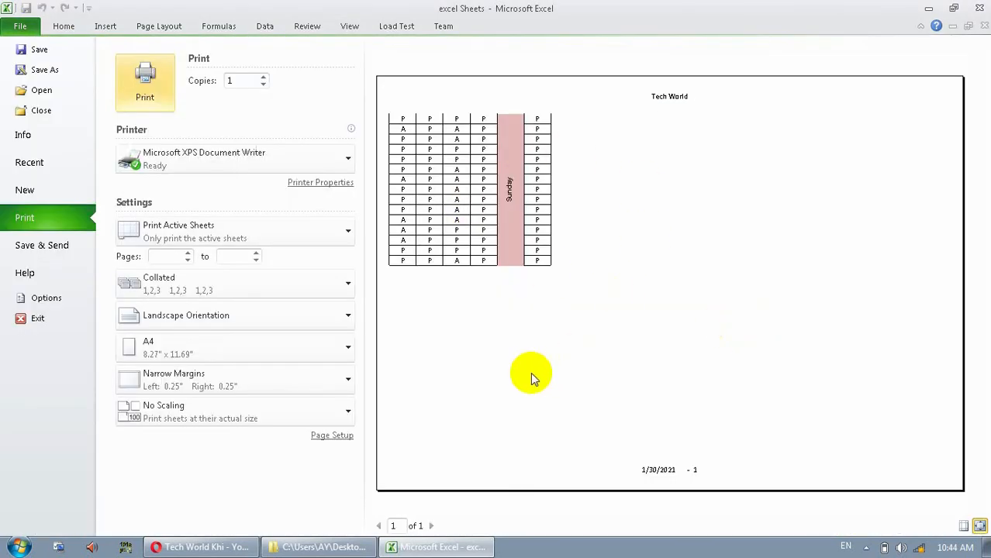
key(Escape)
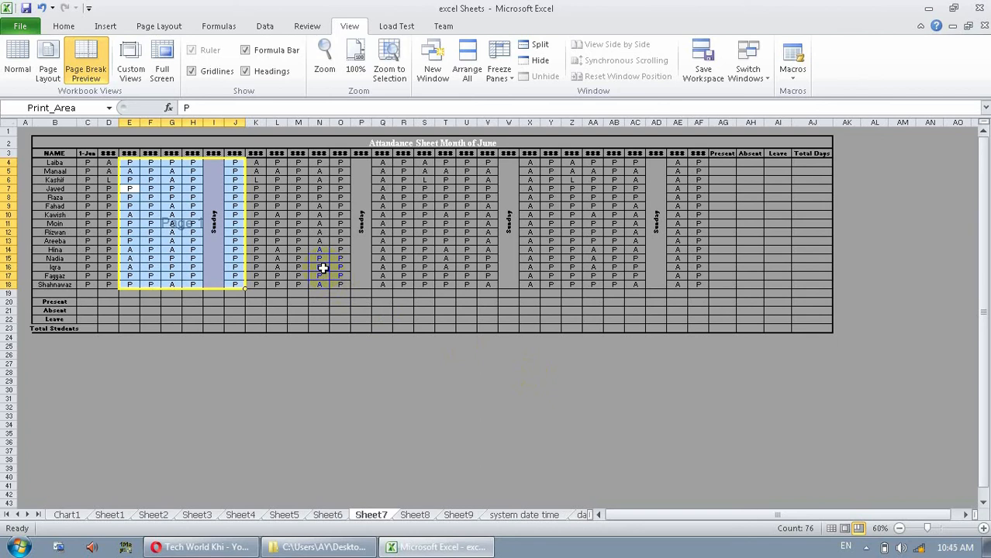
Clear the print area of the partial attendance block so that the whole sheet is included in printing again
click(259, 250)
click(177, 182)
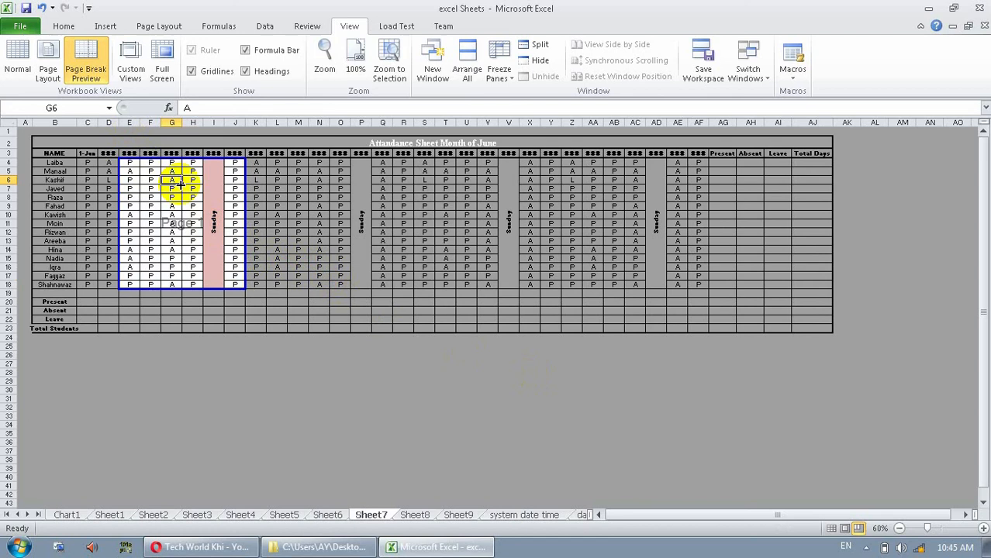
click(108, 27)
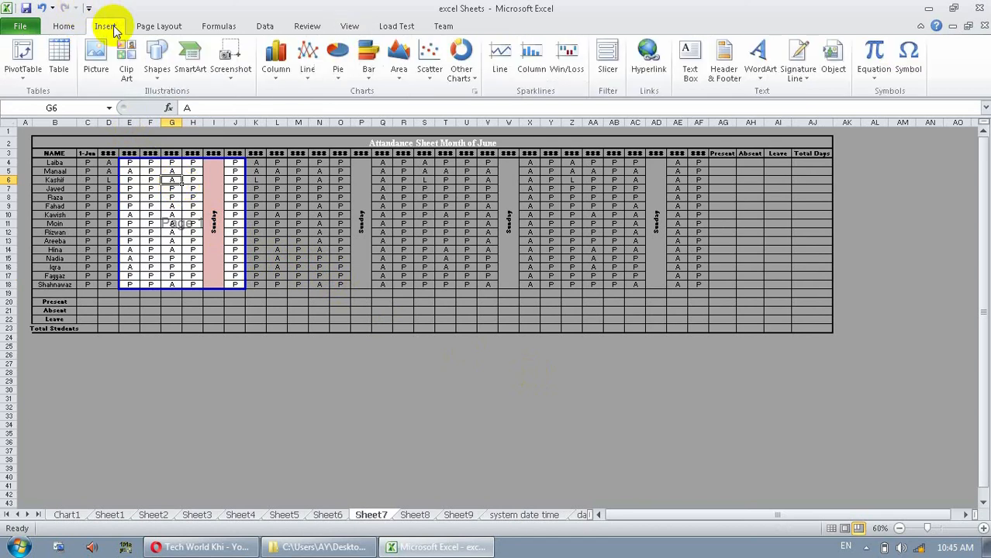
click(169, 27)
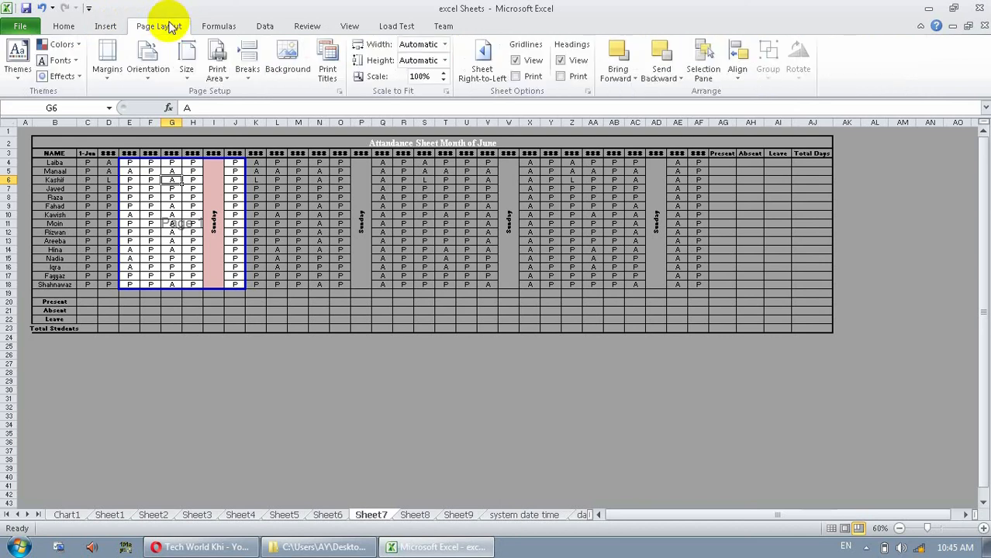
click(217, 68)
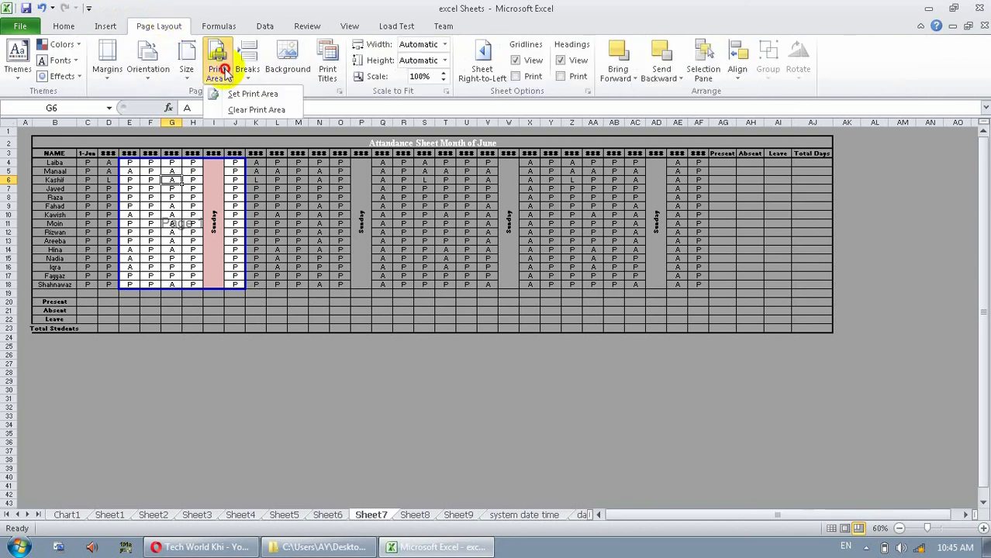
click(236, 110)
click(319, 318)
click(527, 389)
click(291, 249)
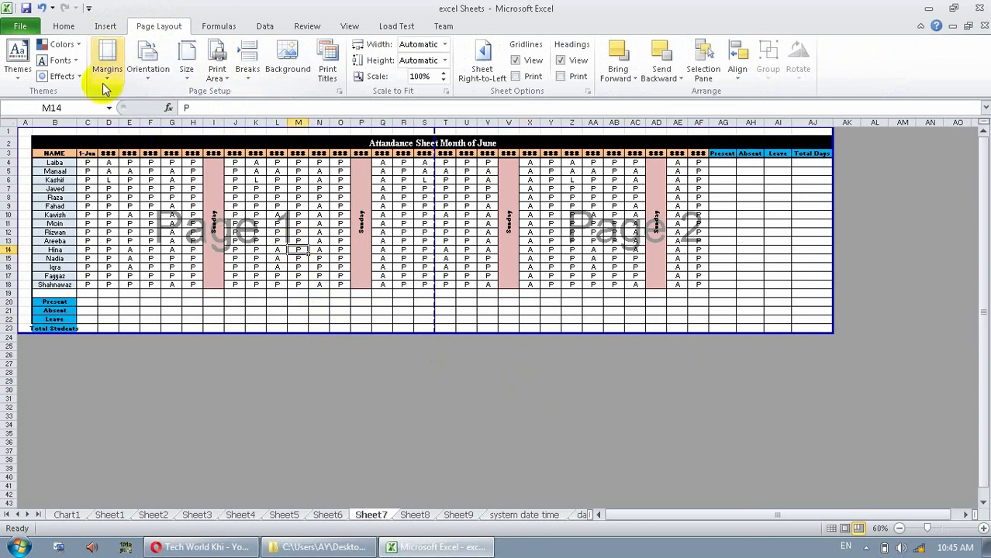
Return the attendance sheet to Normal view and select an empty cell below the table
click(63, 26)
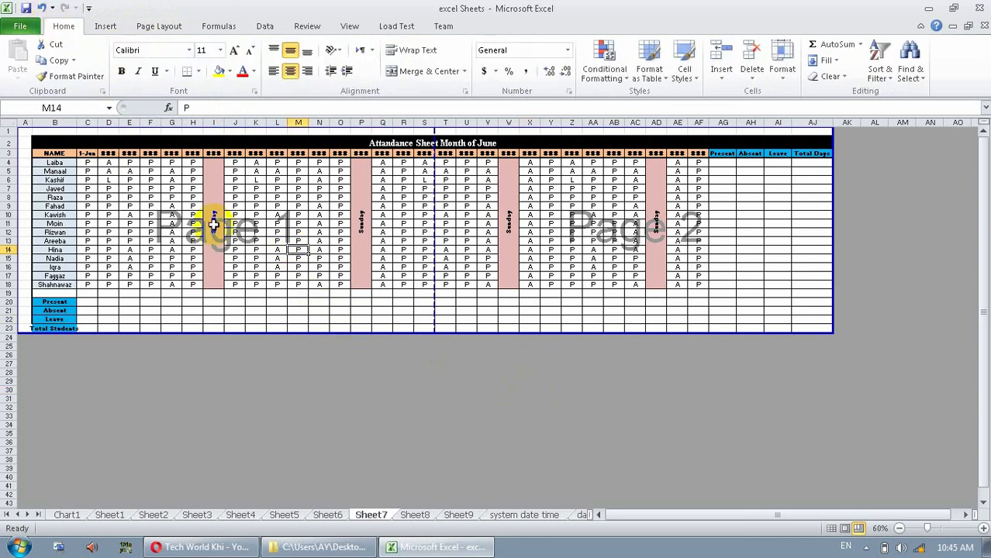
click(830, 528)
click(564, 364)
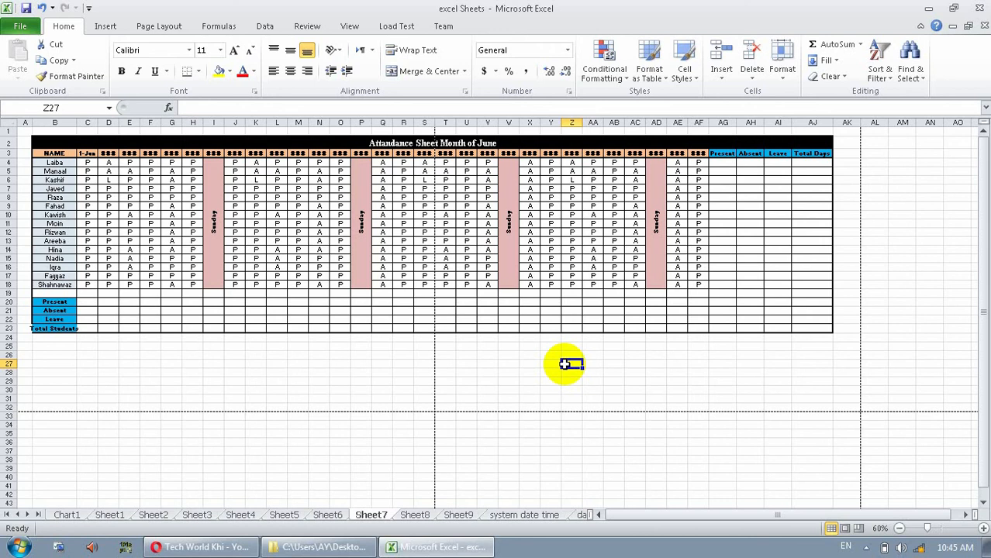
click(403, 380)
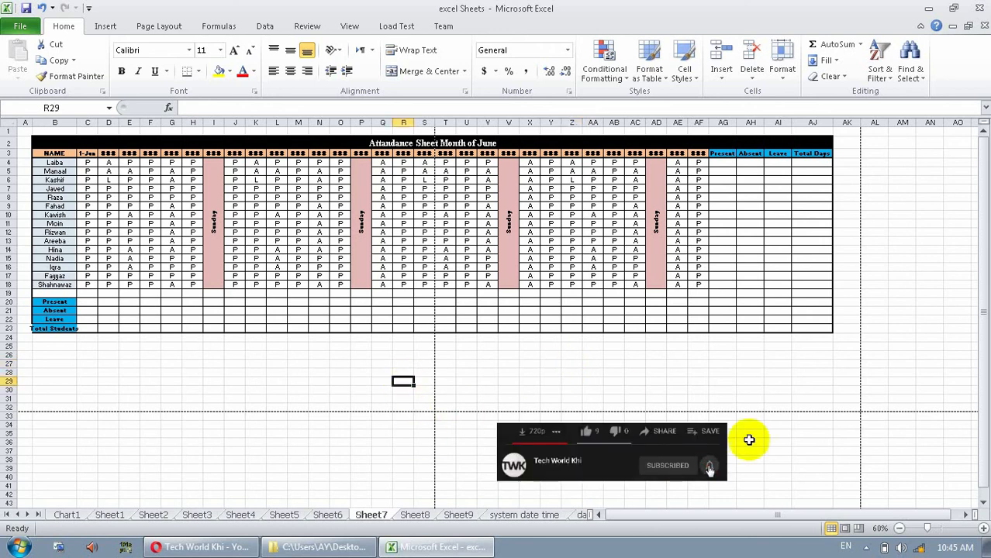
click(866, 547)
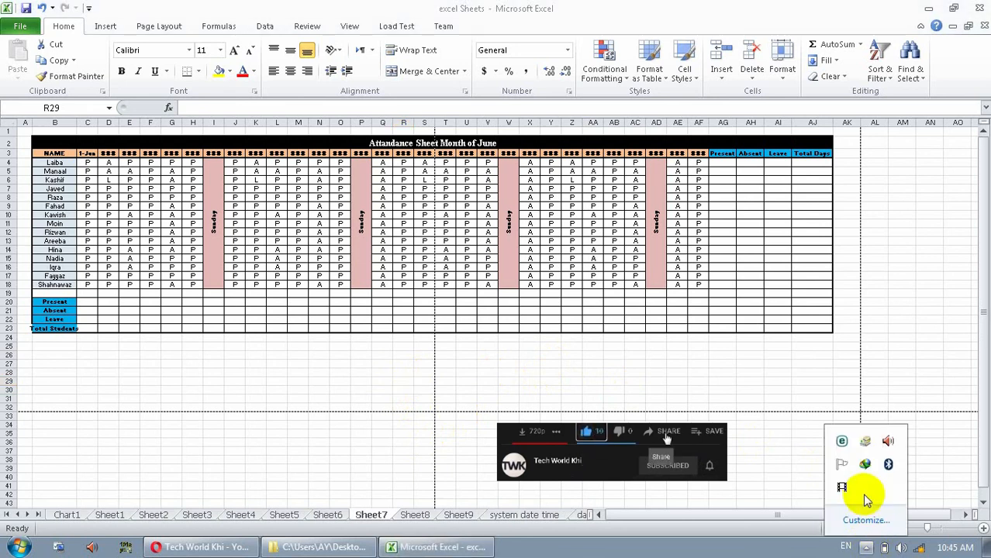